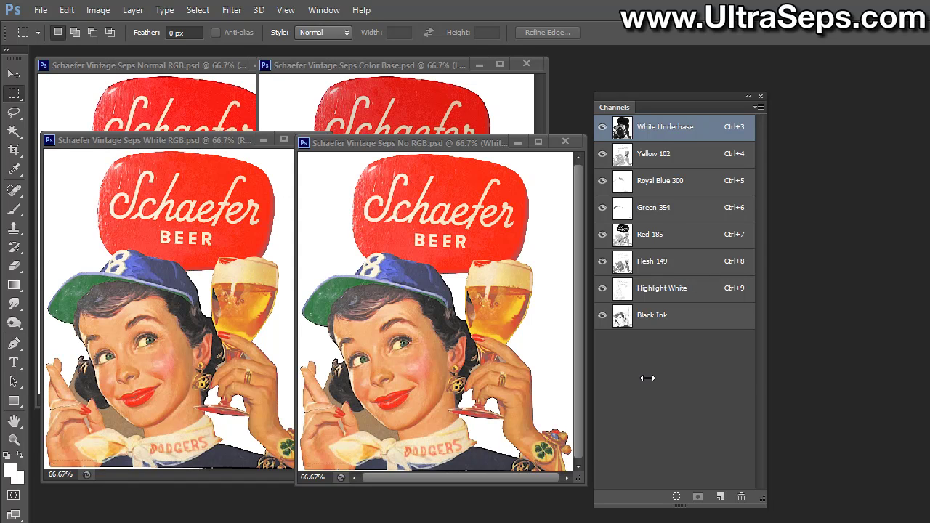
Compare the channel lists of the No RGB, White RGB, Normal RGB and Color Base versions of the Schaefer separation file.
click(488, 144)
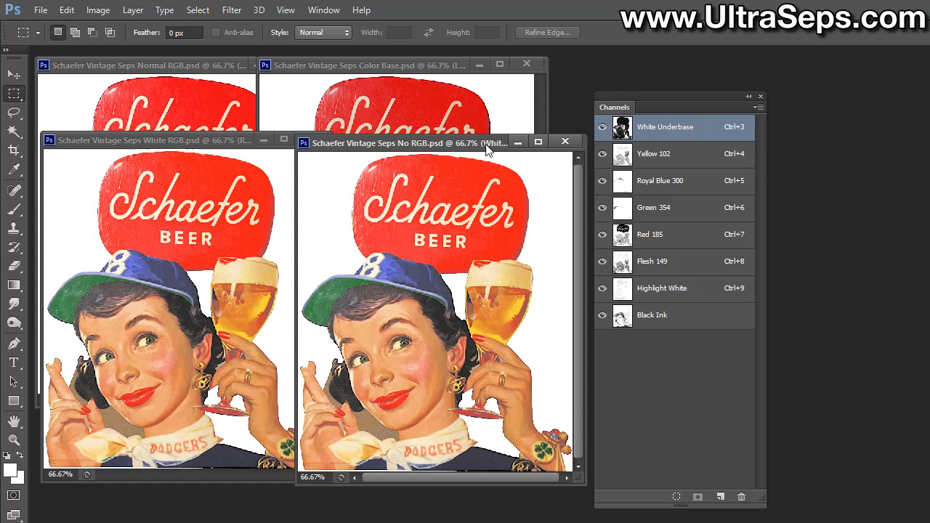
click(123, 151)
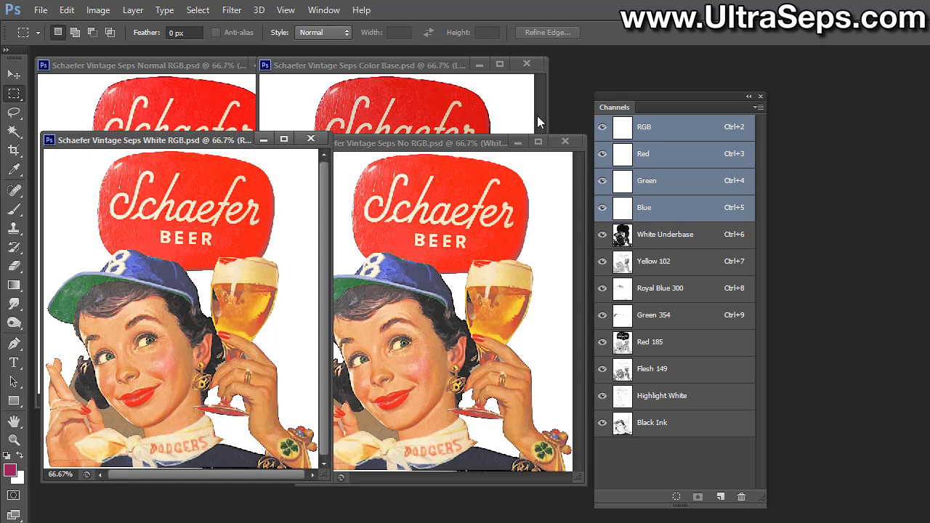
click(147, 66)
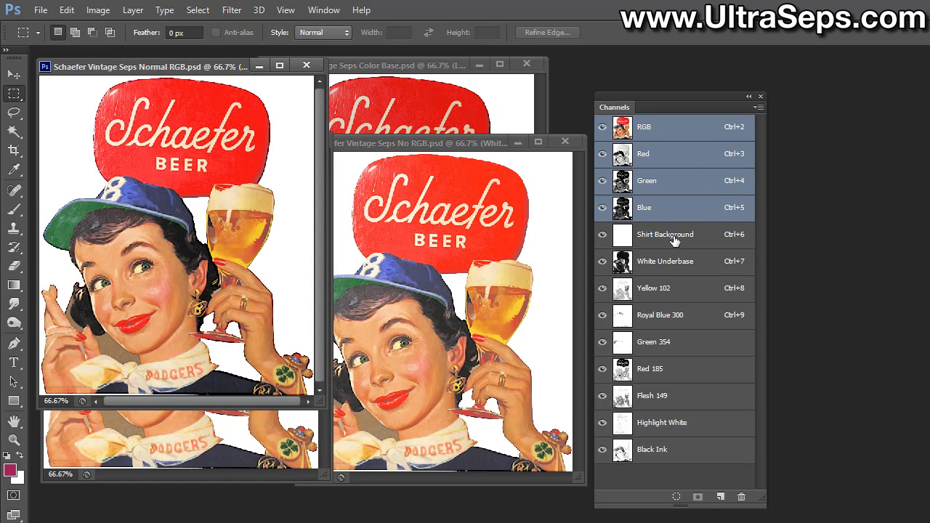
click(431, 66)
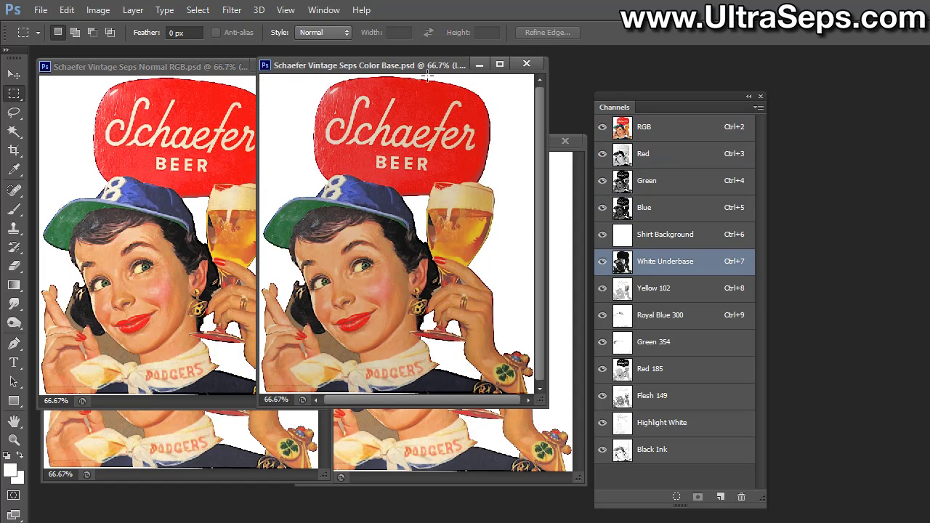
Inspect the ink colour and solidity of the White Underbase spot channel in the Color Base file.
double_click(712, 274)
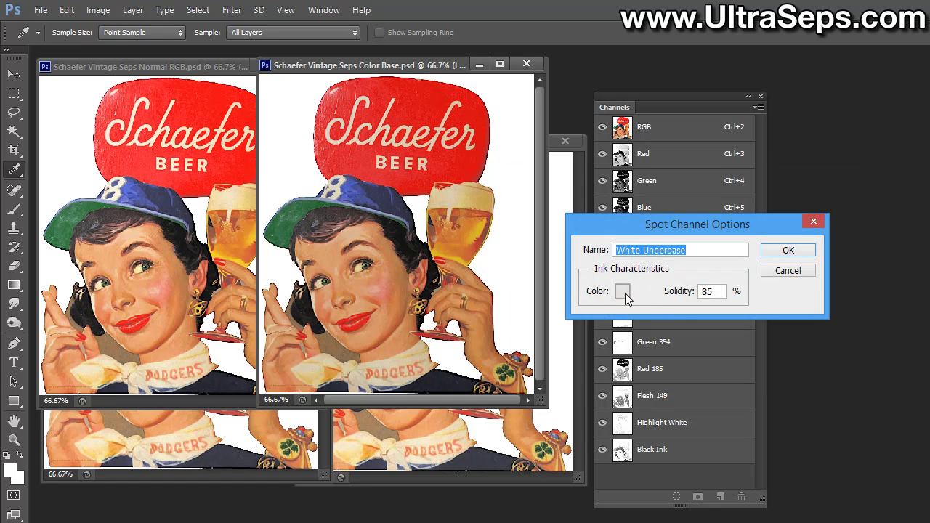
click(623, 291)
drag(667, 167, 566, 173)
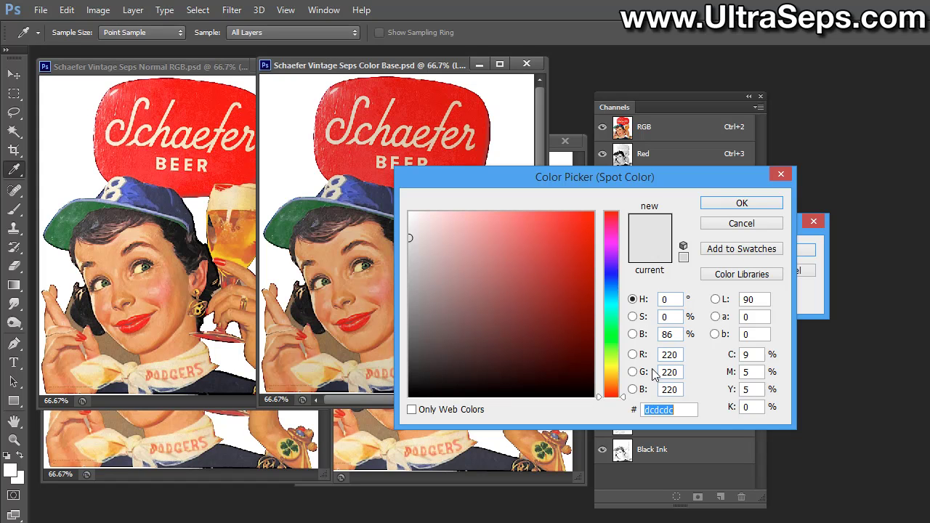
click(723, 206)
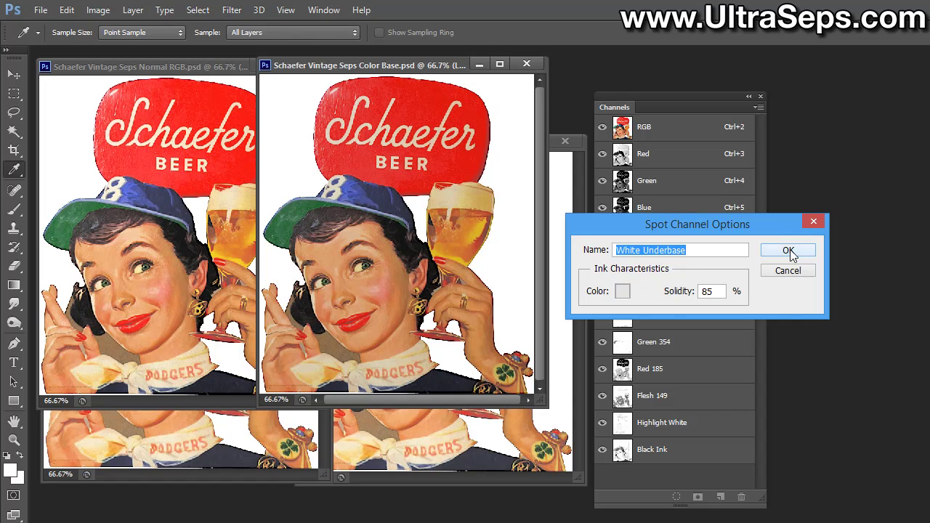
click(790, 249)
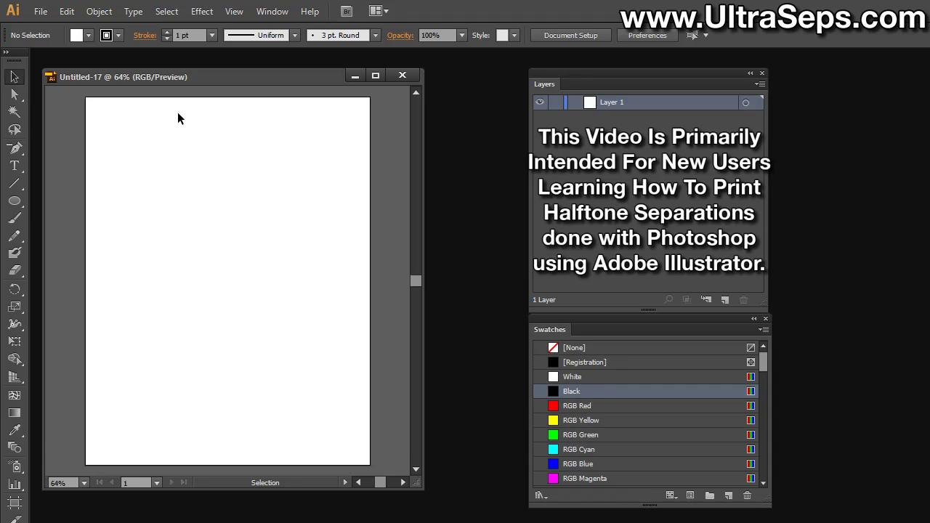
In Illustrator, open Schaefer Vintage Seps Normal RGB with its layers flattened to a single image.
click(40, 13)
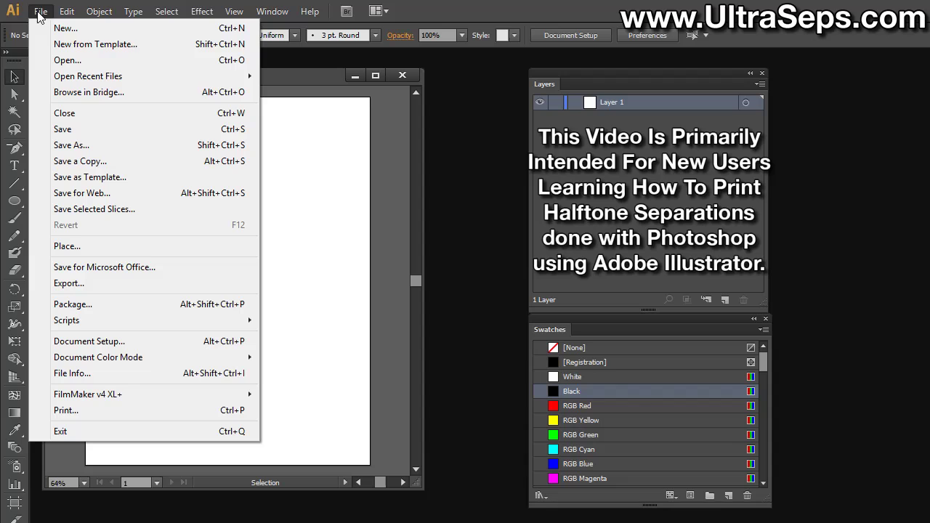
click(67, 60)
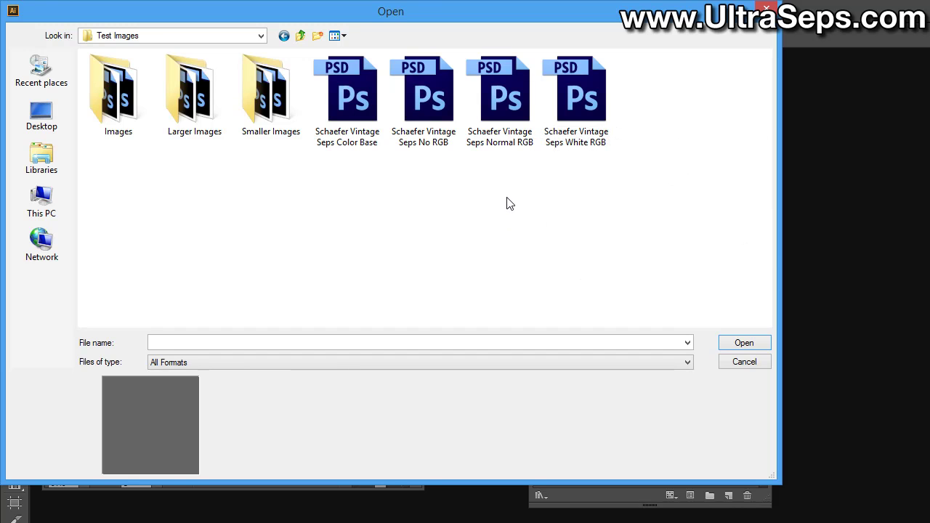
double_click(506, 117)
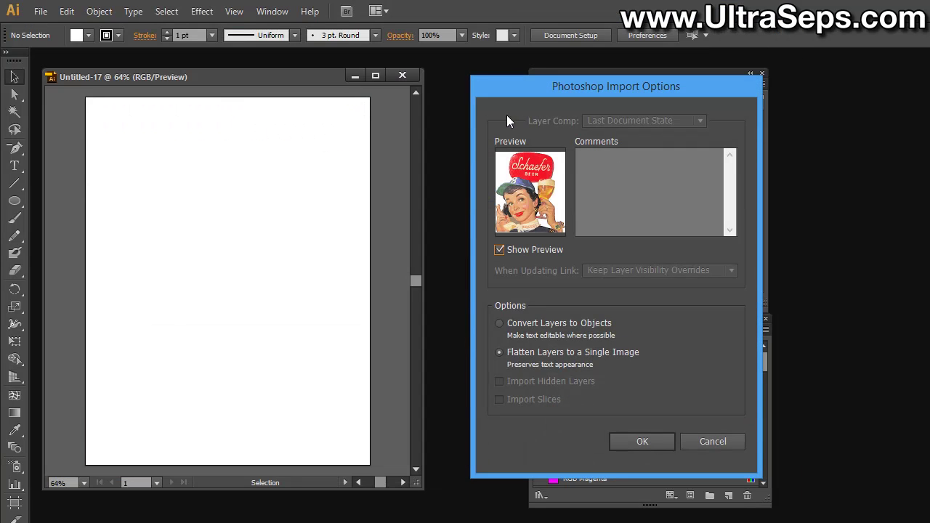
click(653, 437)
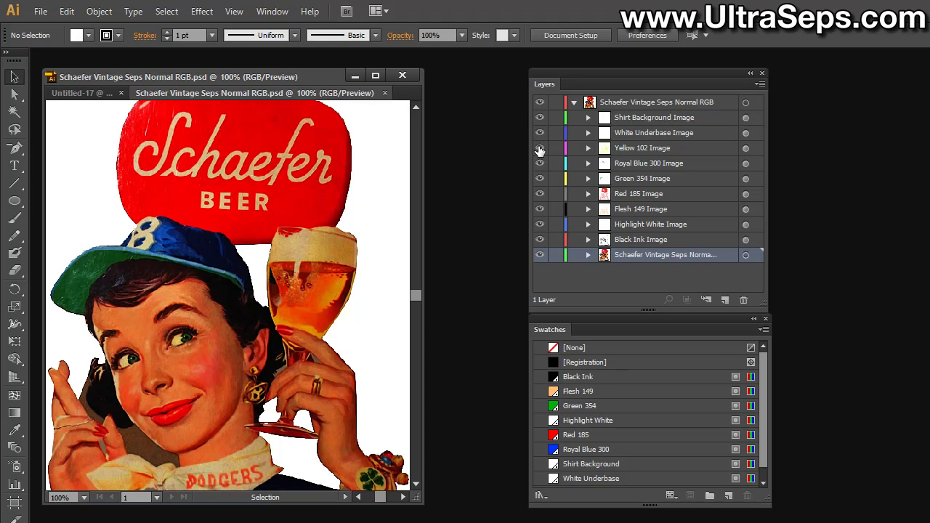
Hide all the separation images, leaving only White Underbase Image and Highlight White Image visible.
click(539, 256)
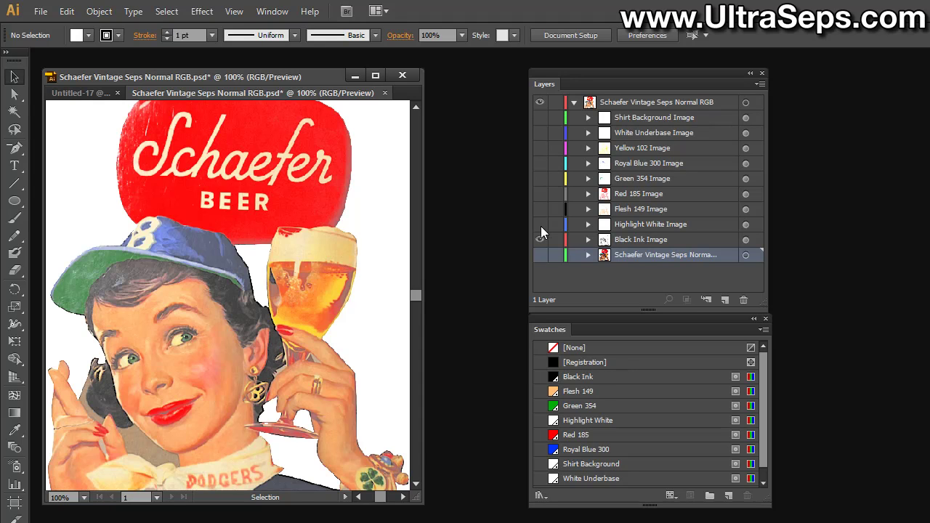
click(540, 239)
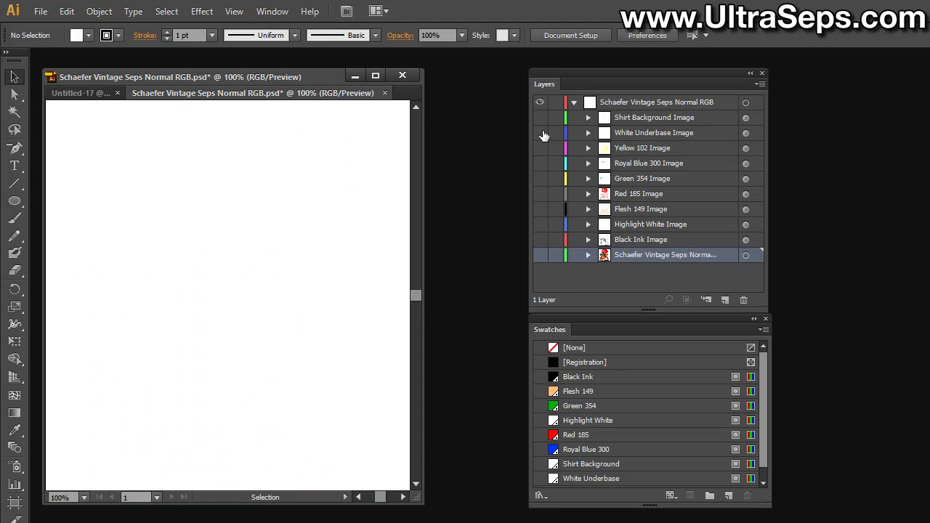
click(542, 133)
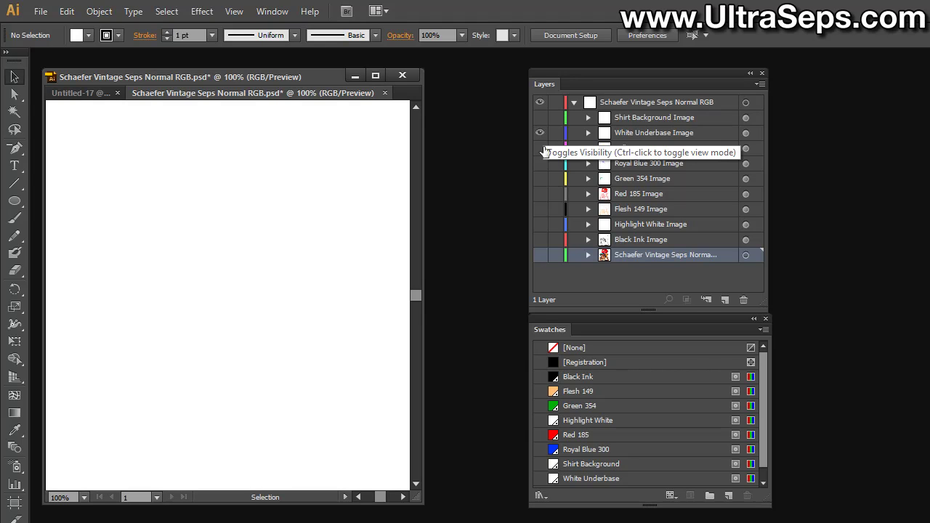
click(540, 224)
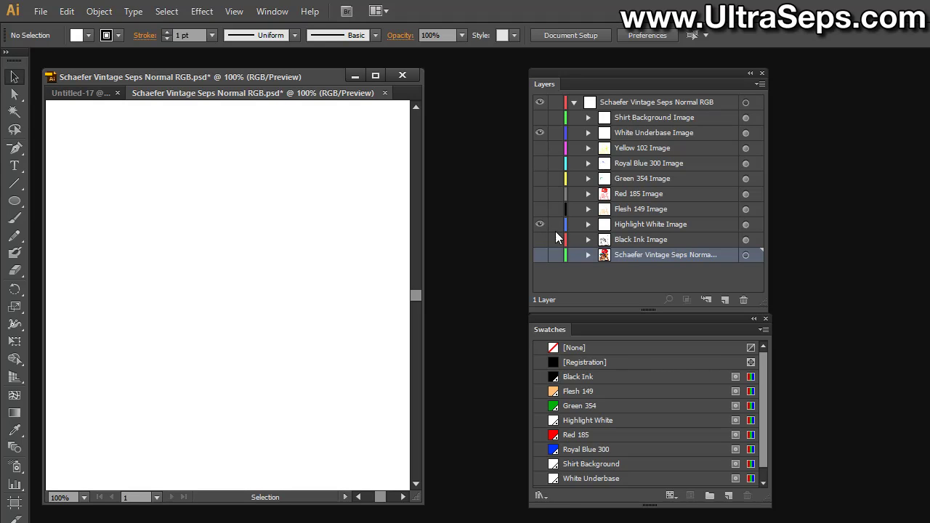
Preview the Black Ink, Red 185 and Yellow 102 separation images one at a time, hiding each again.
click(541, 240)
click(540, 240)
click(539, 194)
click(539, 194)
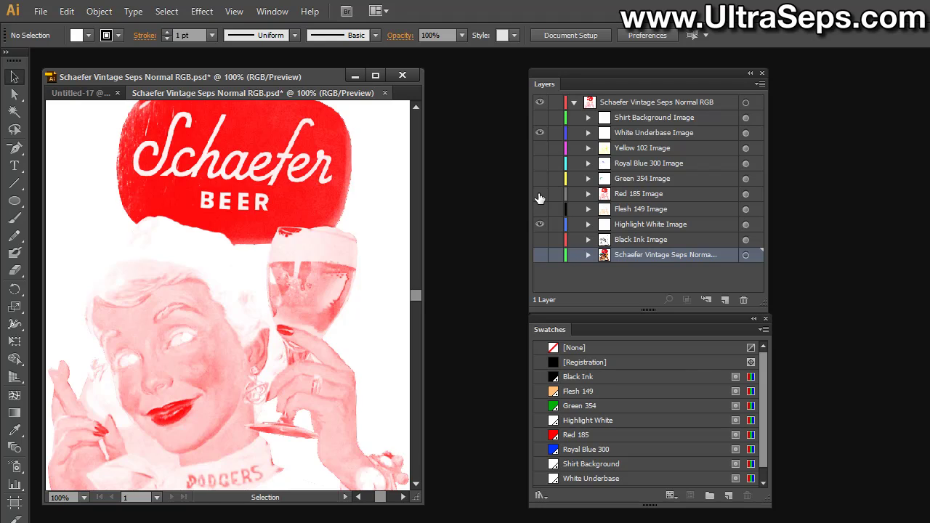
click(539, 148)
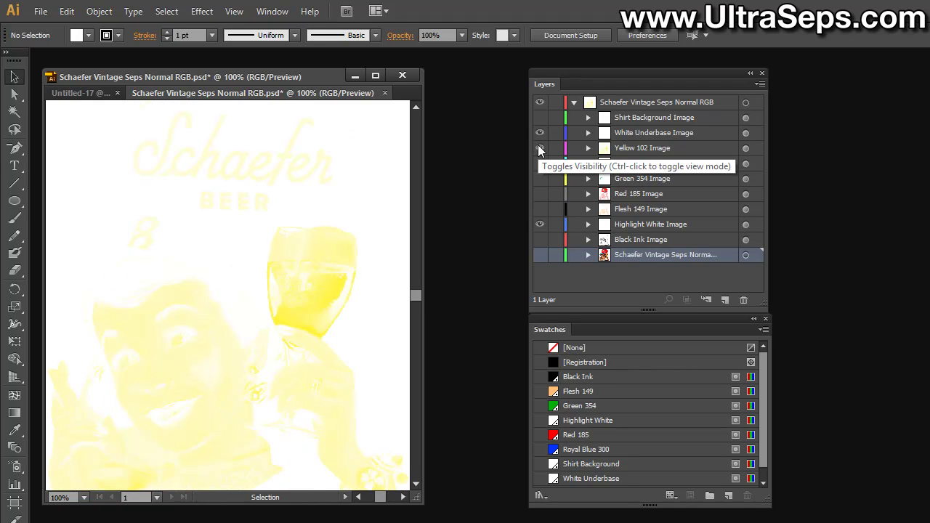
click(540, 148)
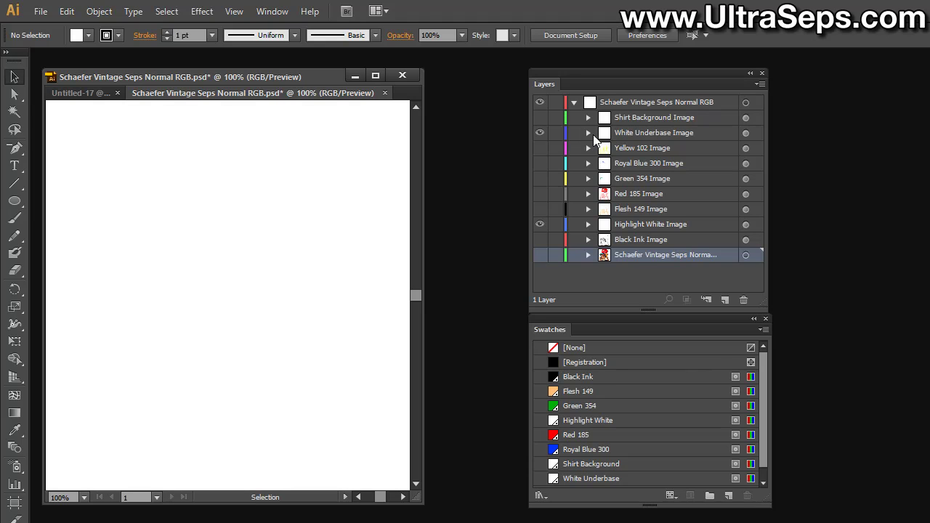
Make all the separation images and the Schaefer composite visible again.
drag(539, 152, 538, 229)
click(542, 255)
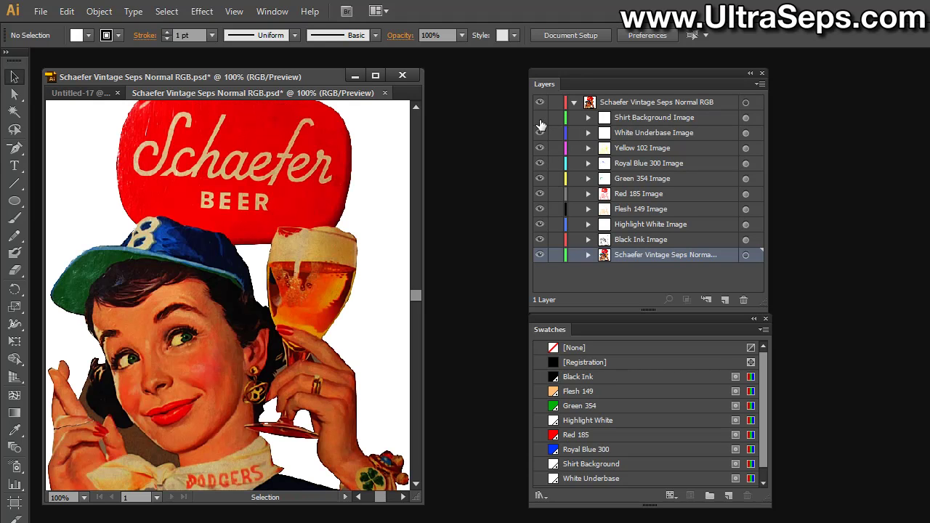
click(540, 118)
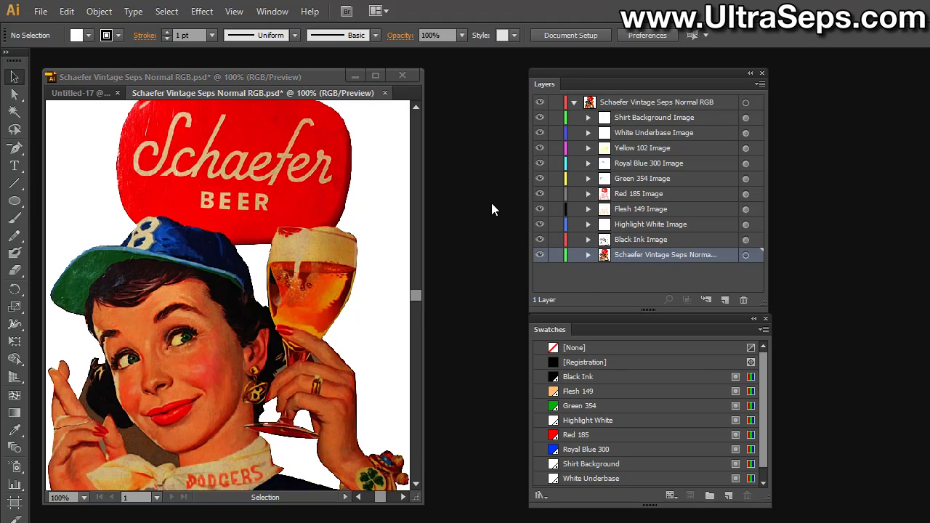
Start printing the document with Epson Photo Stylus 1400 as the printer.
click(40, 12)
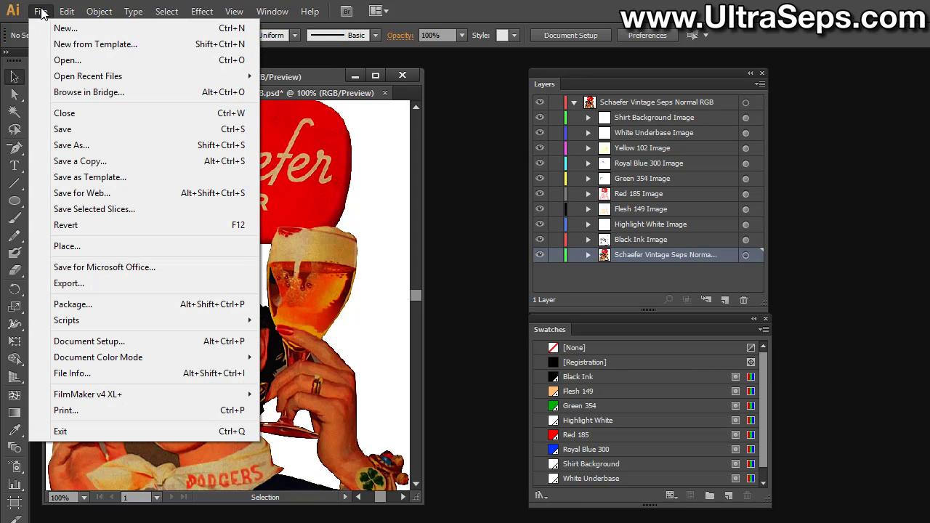
click(127, 411)
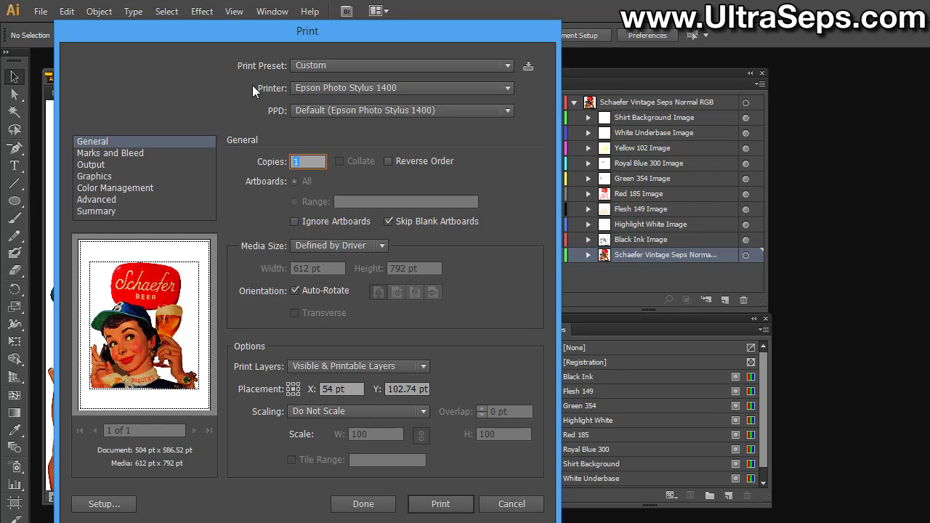
click(293, 88)
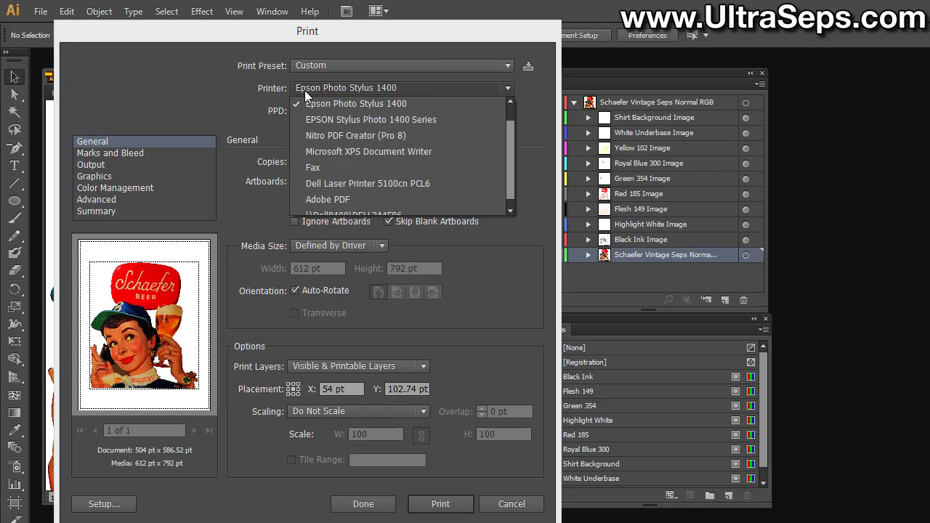
click(510, 98)
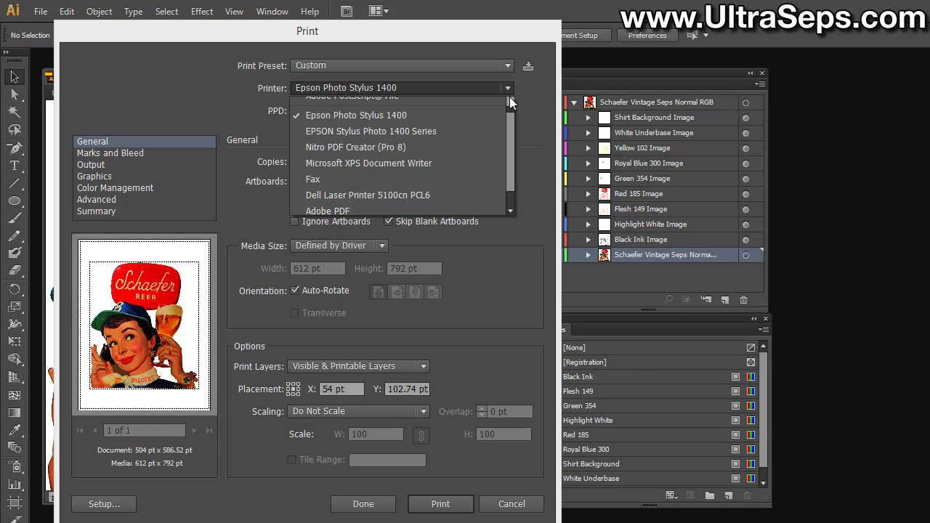
click(377, 117)
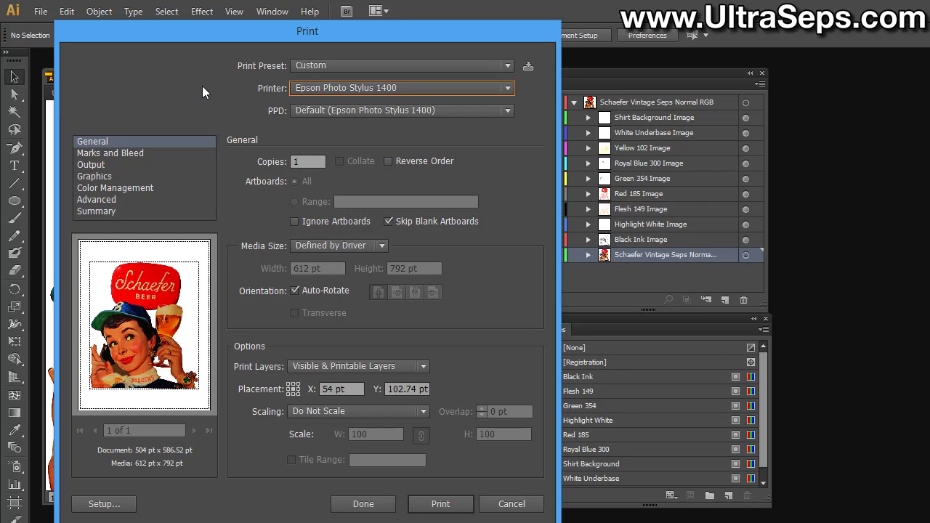
Set the print output mode to Separations (Host-Based).
click(83, 164)
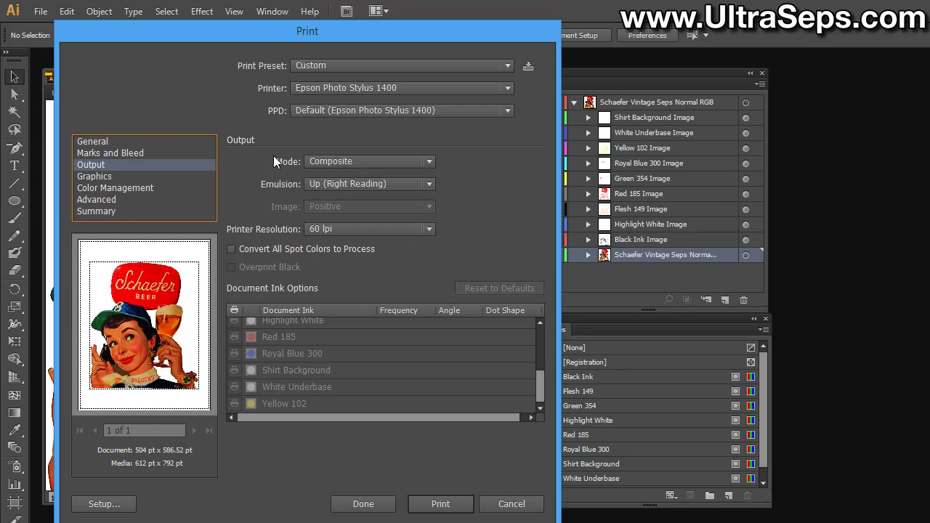
click(319, 162)
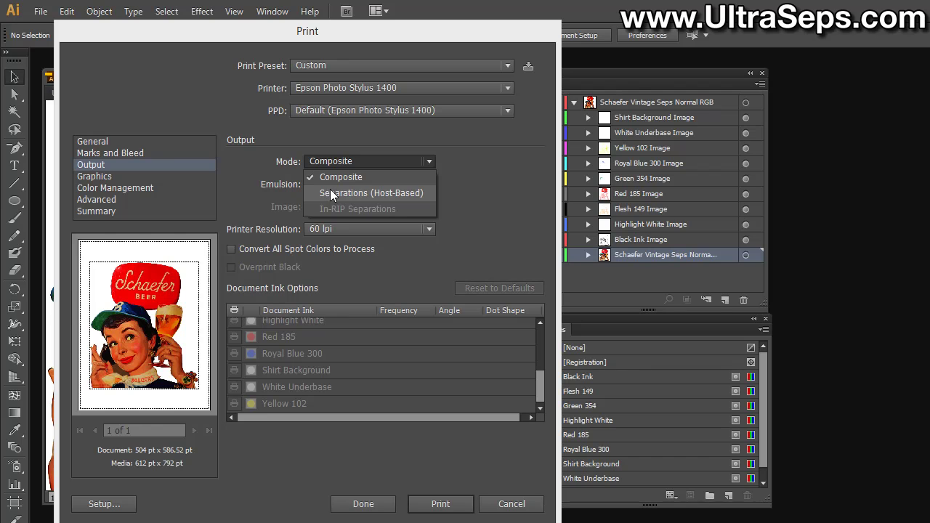
click(357, 190)
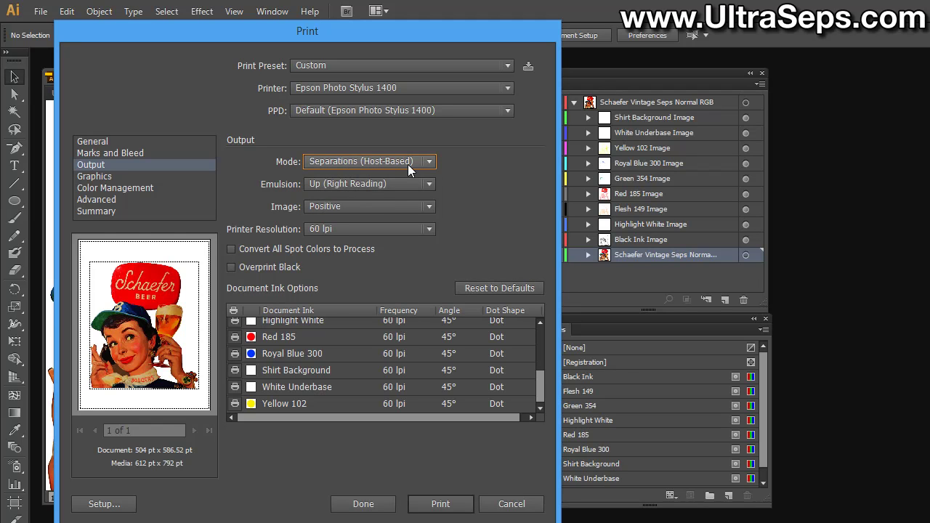
Exclude Process Cyan, Process Magenta, Process Yellow and Process Black from the inks being printed.
mouse_move(542, 386)
mouse_down()
mouse_move(538, 335)
mouse_move(544, 393)
mouse_up()
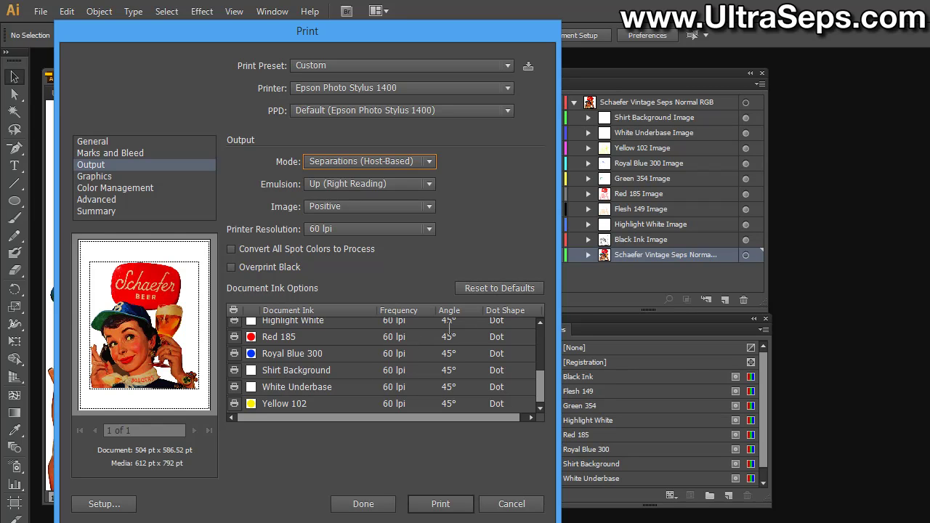
drag(538, 383, 538, 328)
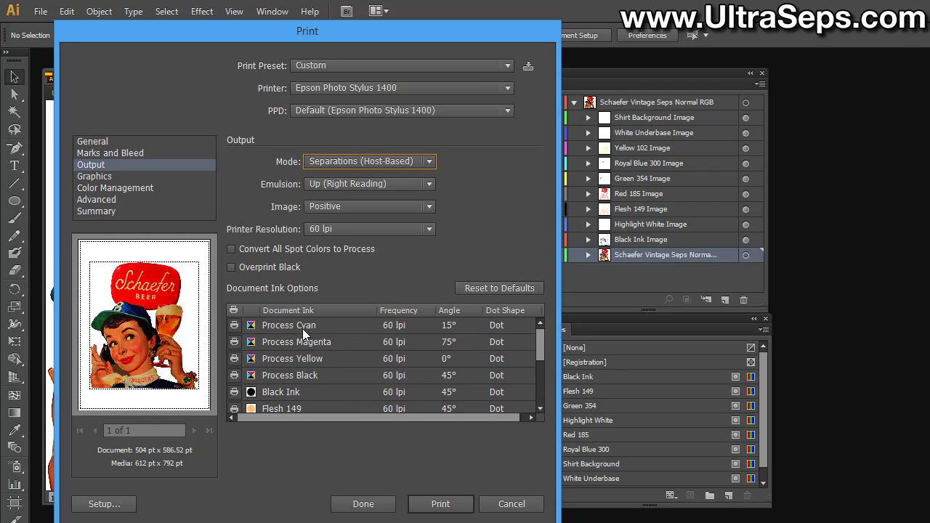
click(233, 325)
click(234, 342)
click(233, 359)
click(234, 375)
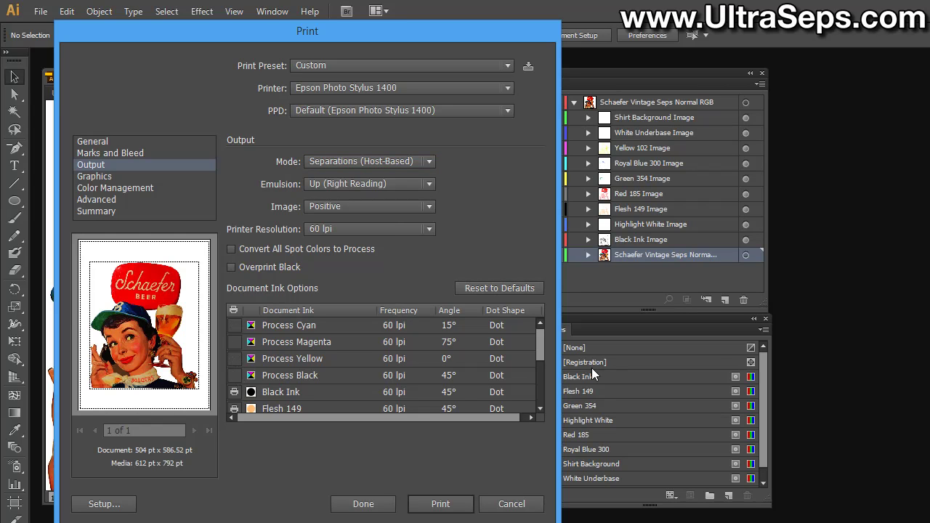
Set the Black Ink separation to a 55 lpi frequency and 26° angle with the Dot shape.
mouse_move(537, 341)
mouse_down()
mouse_move(537, 395)
mouse_move(534, 350)
mouse_move(532, 357)
mouse_up()
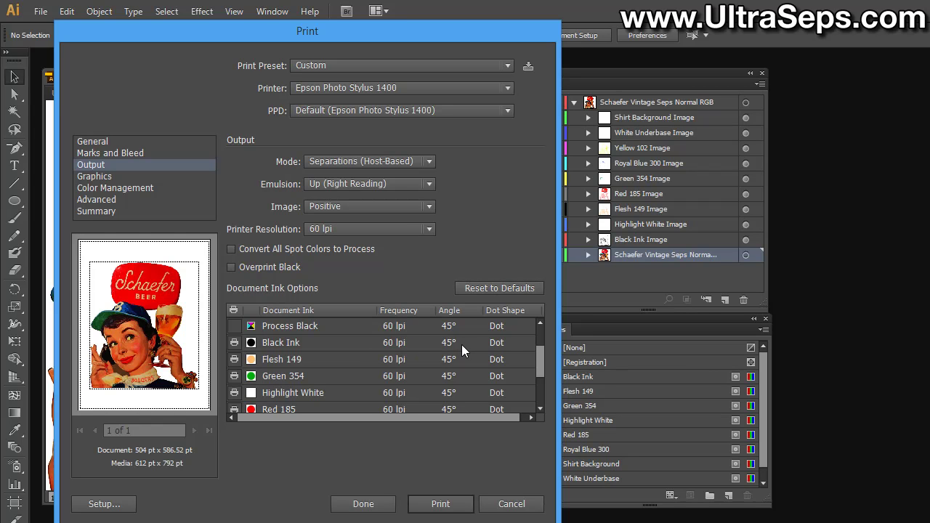
click(397, 343)
drag(397, 343, 360, 342)
text(55)
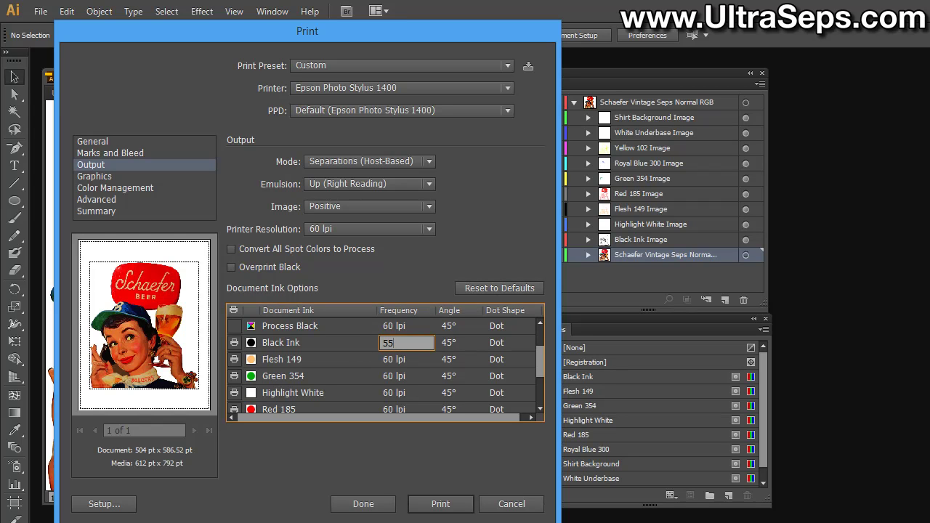
click(452, 345)
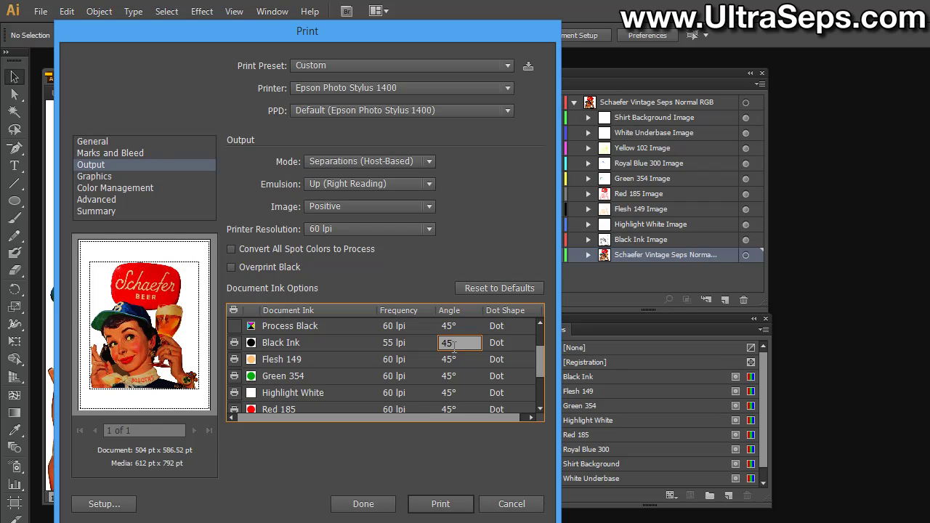
key(BackSpace)
key(BackSpace)
text(26)
click(519, 345)
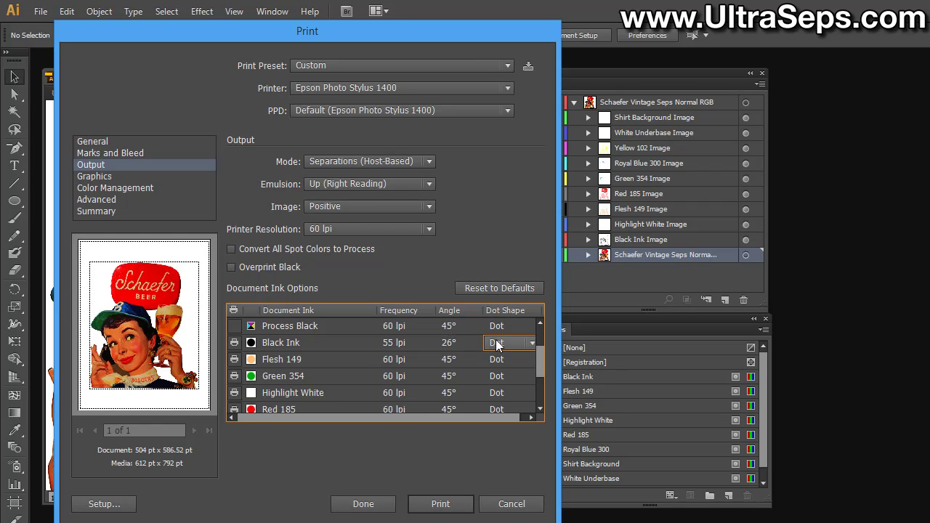
click(519, 345)
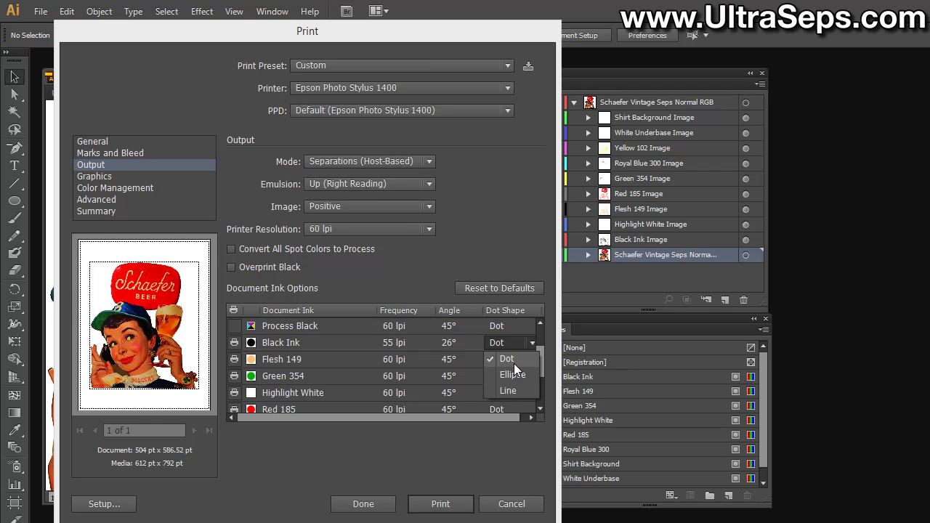
click(514, 363)
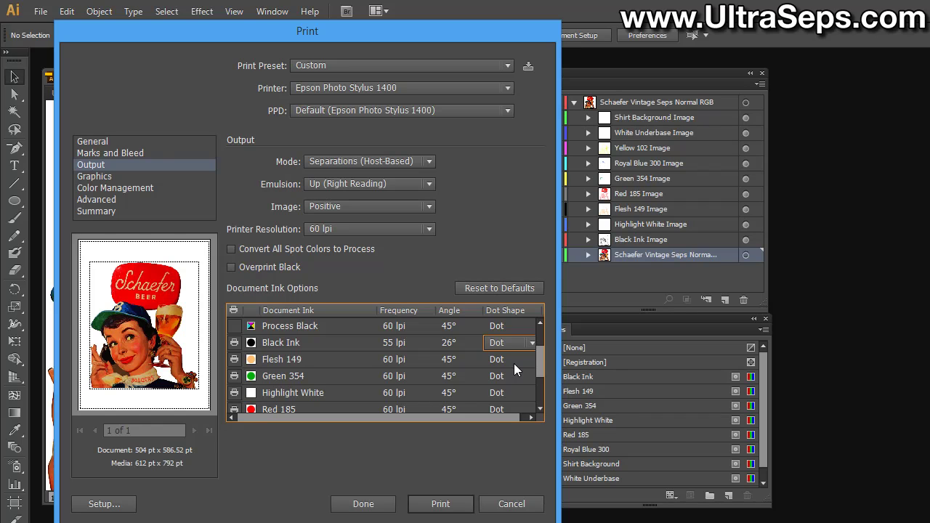
Set the Flesh 149 ink to 55 lpi at a 26° angle, and close the print settings without printing.
click(401, 359)
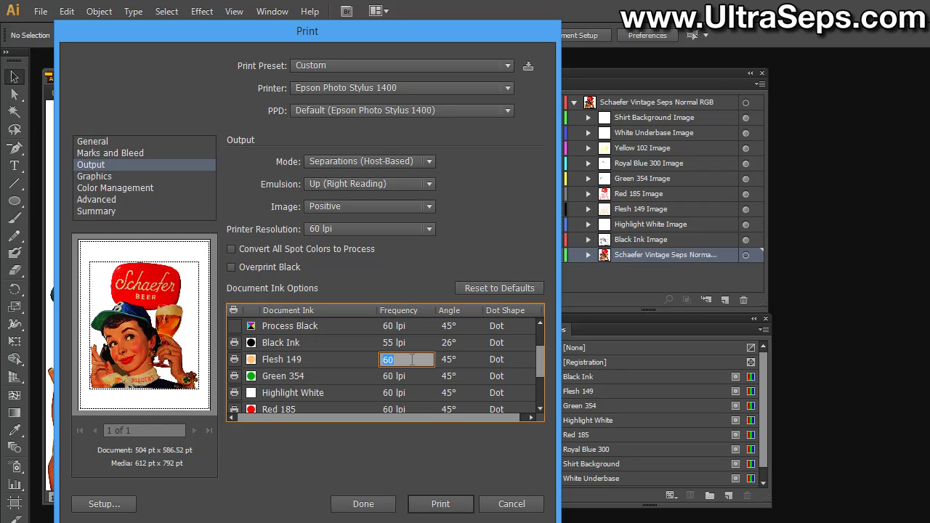
text(55)
click(453, 359)
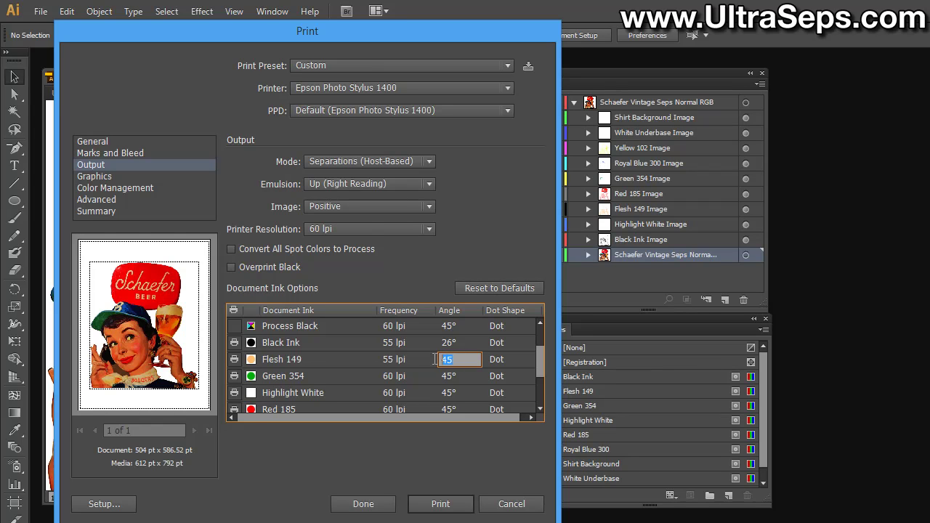
text(26)
click(509, 458)
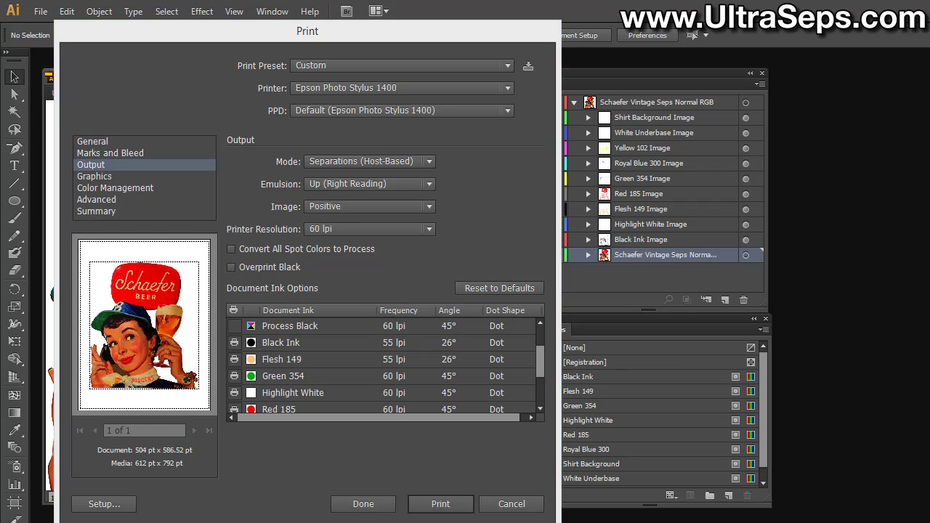
click(511, 504)
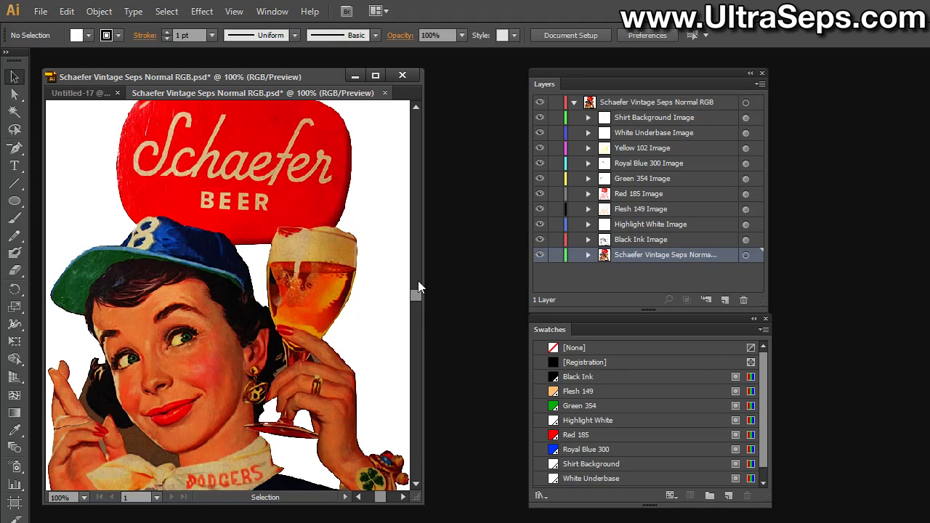
Create a new document from the 8.5x11 With Marks template and fit the artboard in the window.
click(43, 11)
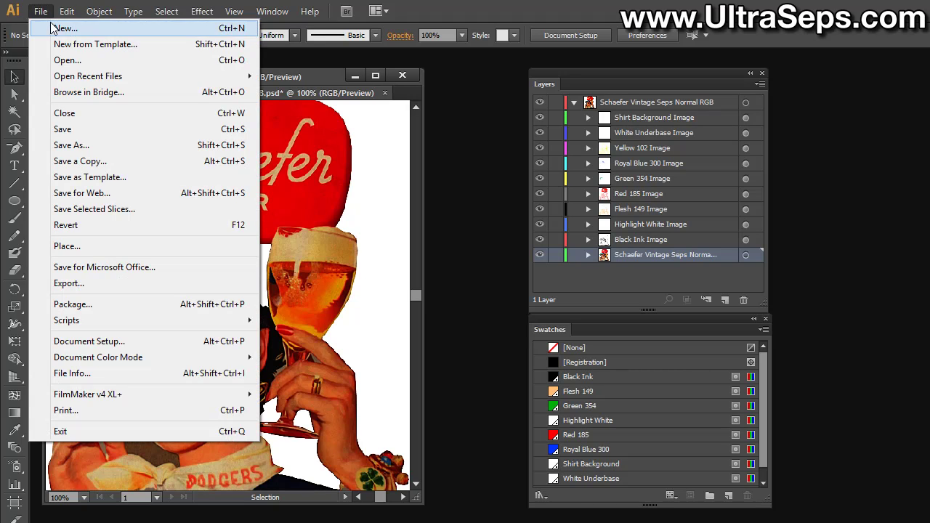
click(53, 27)
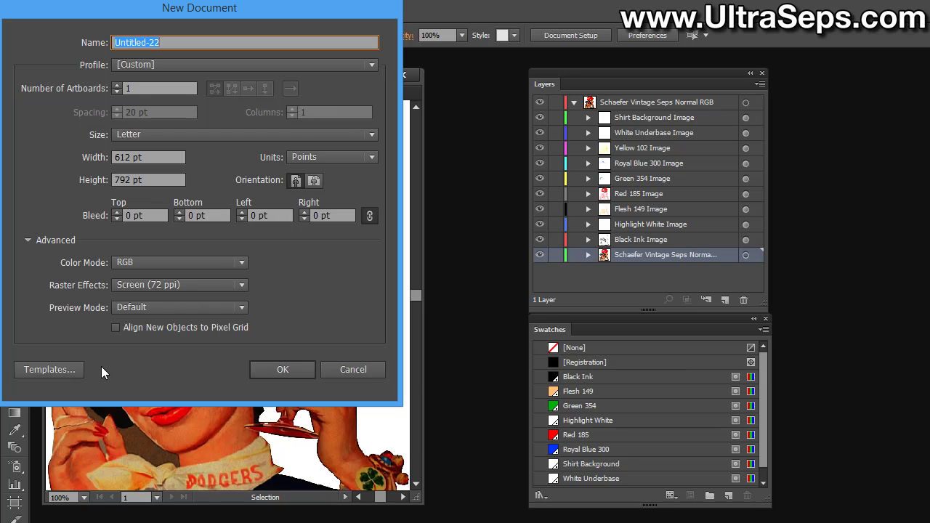
click(61, 371)
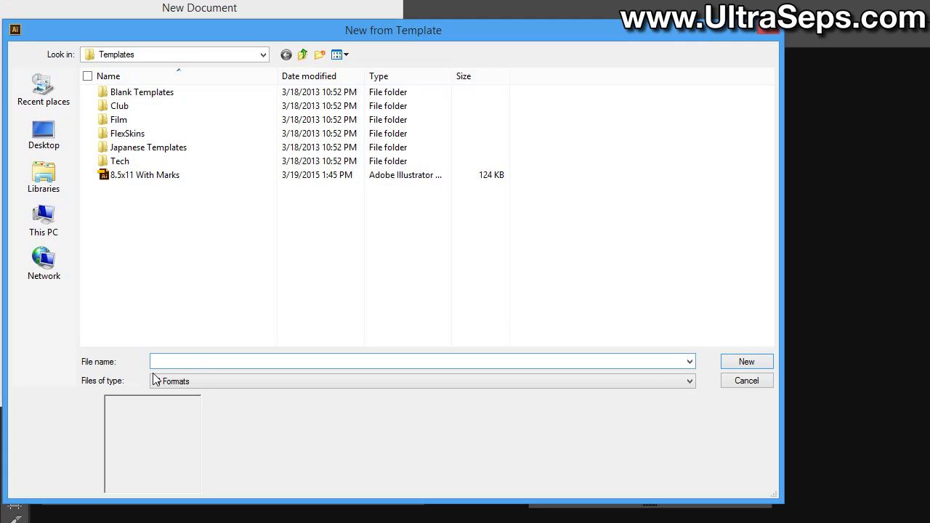
click(159, 178)
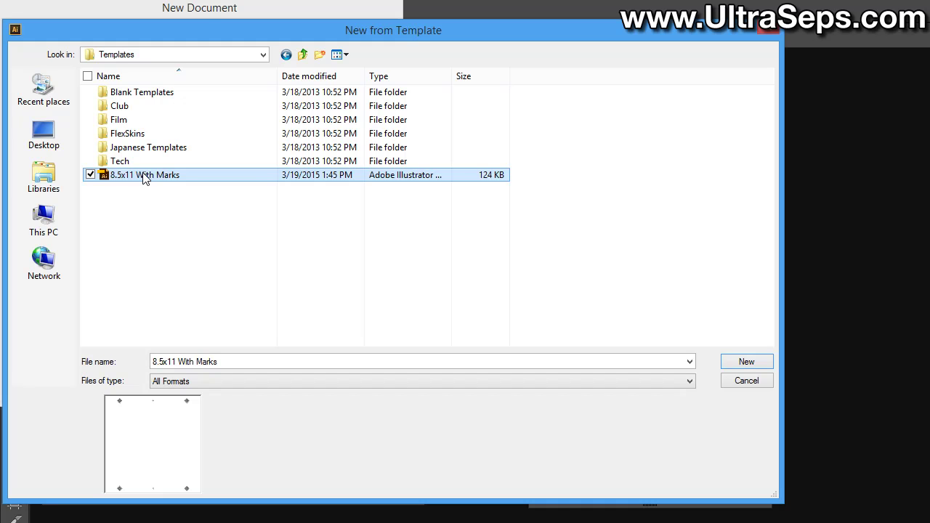
double_click(144, 175)
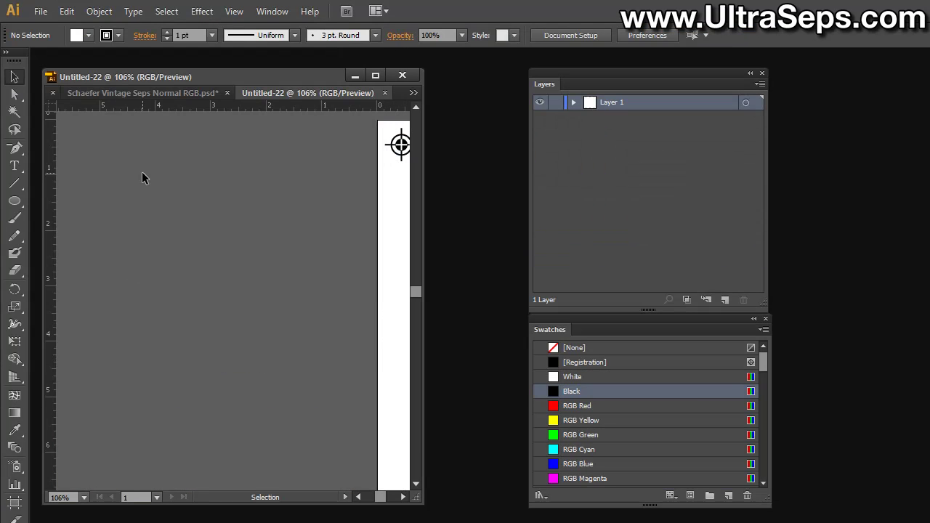
key(ctrl+0)
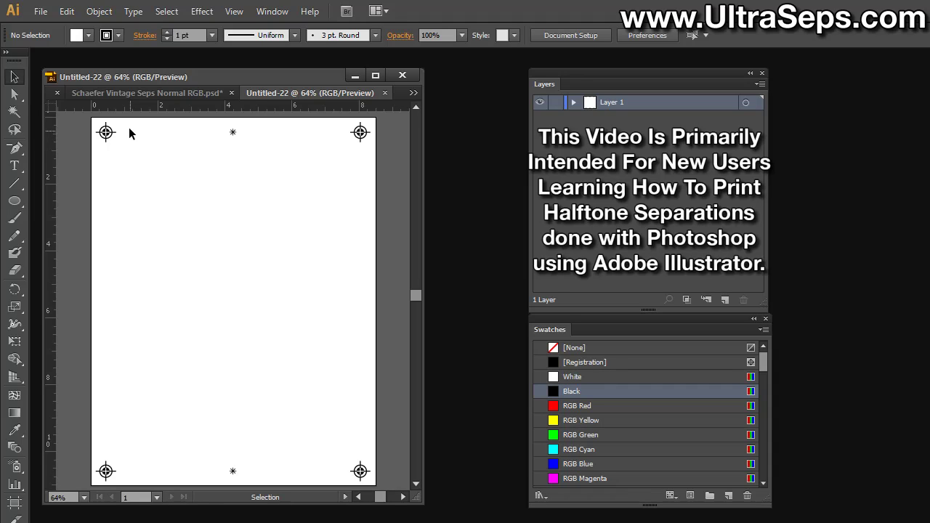
Check which swatch is applied to the registration mark in the artboard's upper-left corner, and deselect it.
key(a)
click(114, 135)
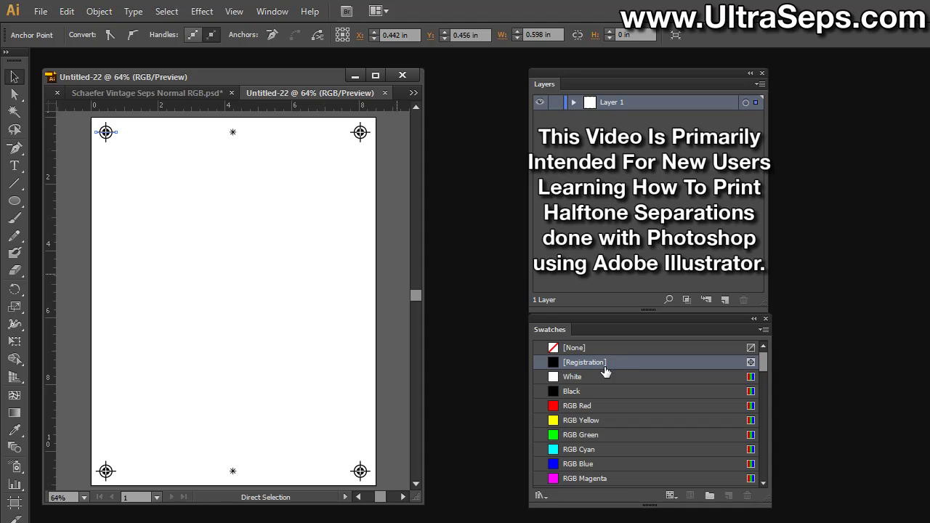
click(148, 223)
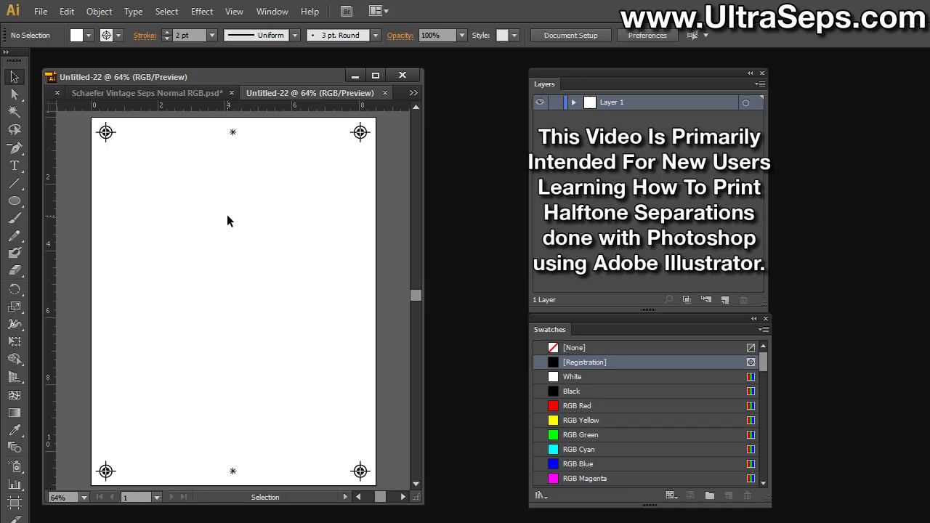
Place the Schaefer Vintage Seps Normal RGB file from the Test Images folder onto the artboard, continuing despite its unsaved changes.
click(40, 14)
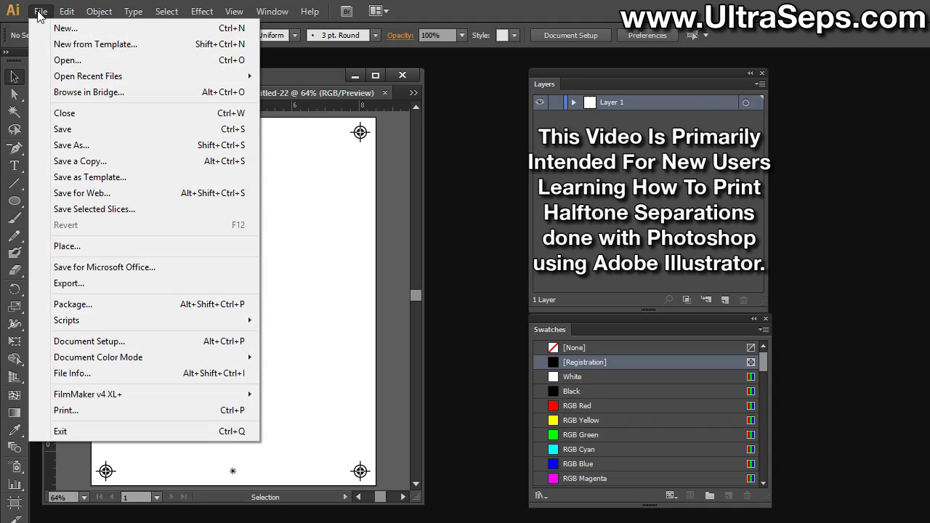
click(93, 246)
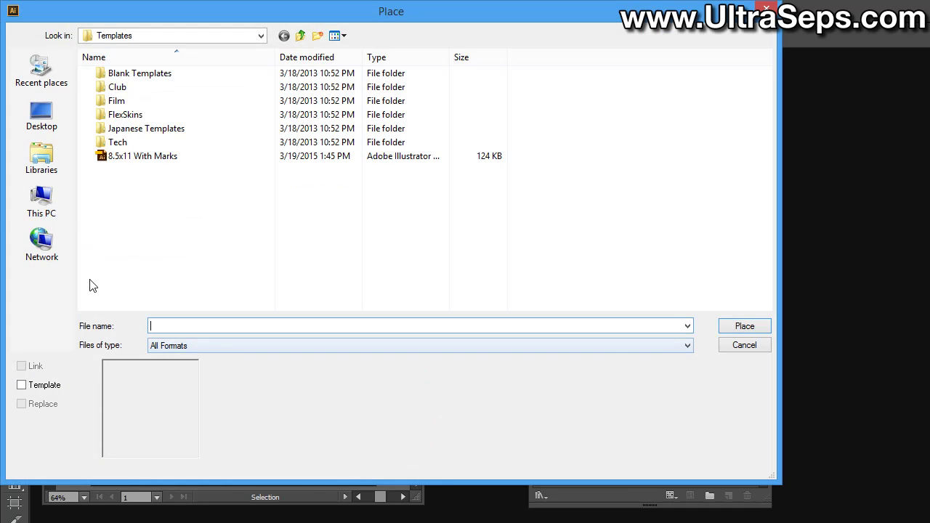
click(43, 67)
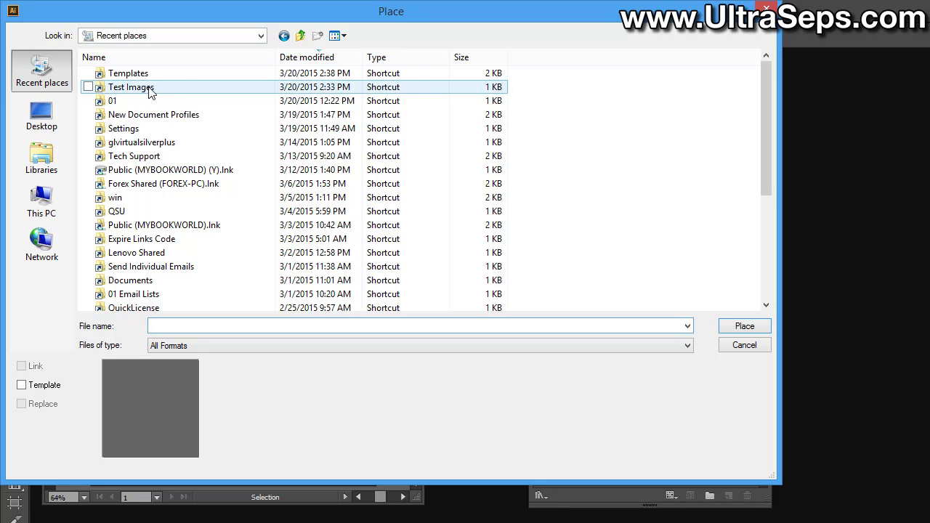
double_click(178, 88)
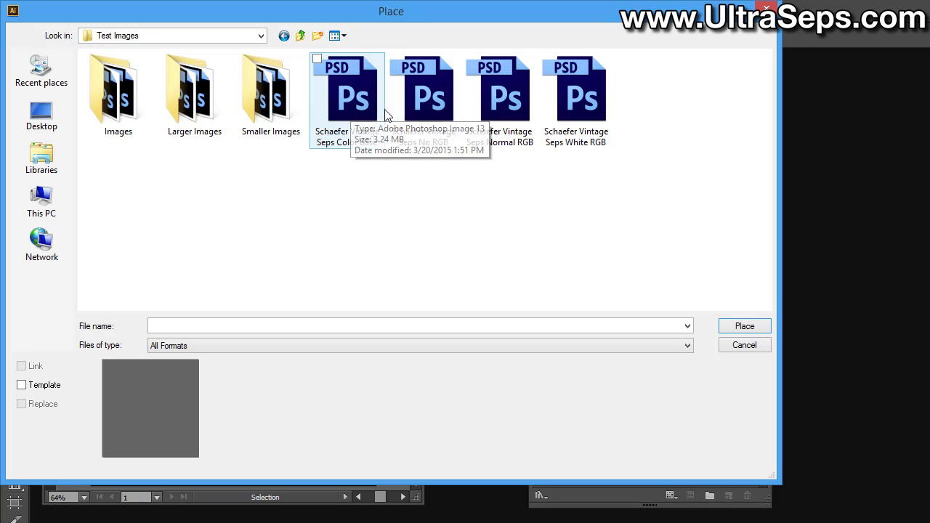
double_click(487, 120)
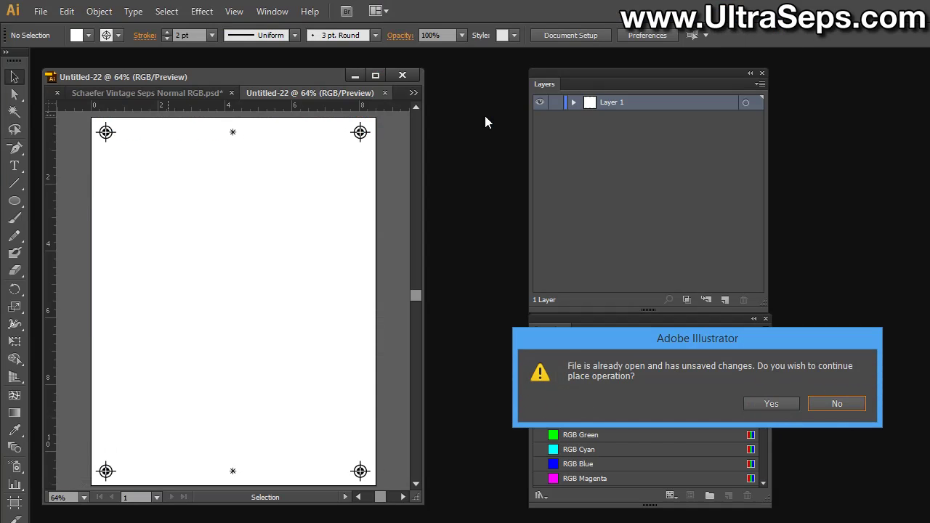
click(776, 404)
click(287, 147)
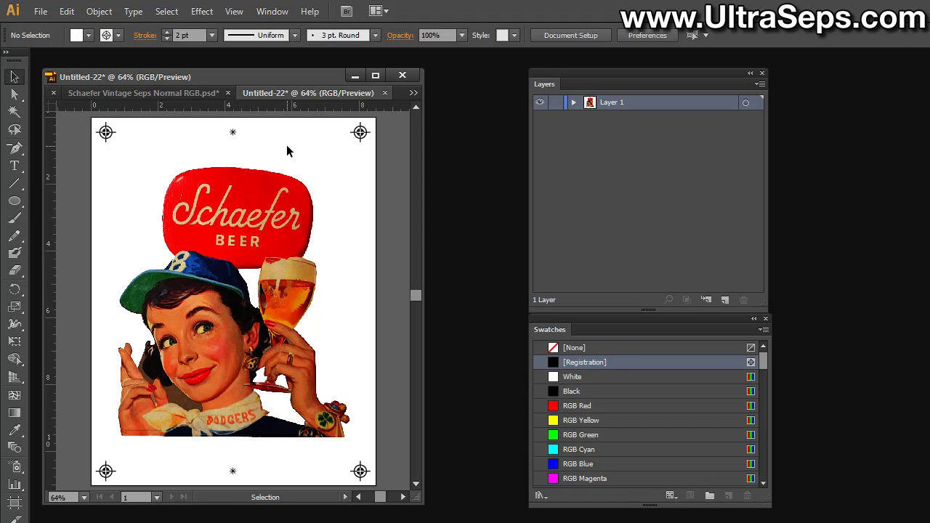
Expand Layer 1 to examine the registration mark groups and the placed Schaefer image inside it.
click(573, 102)
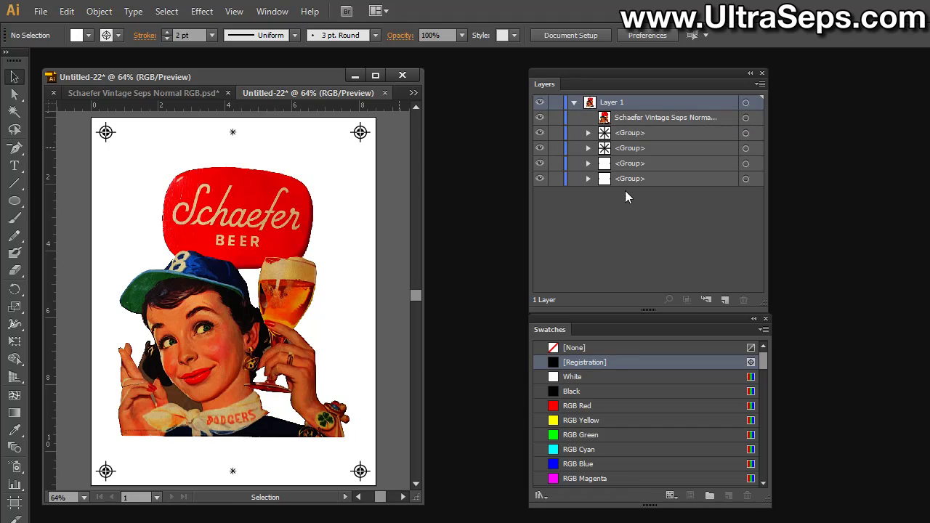
click(588, 133)
click(588, 133)
click(682, 118)
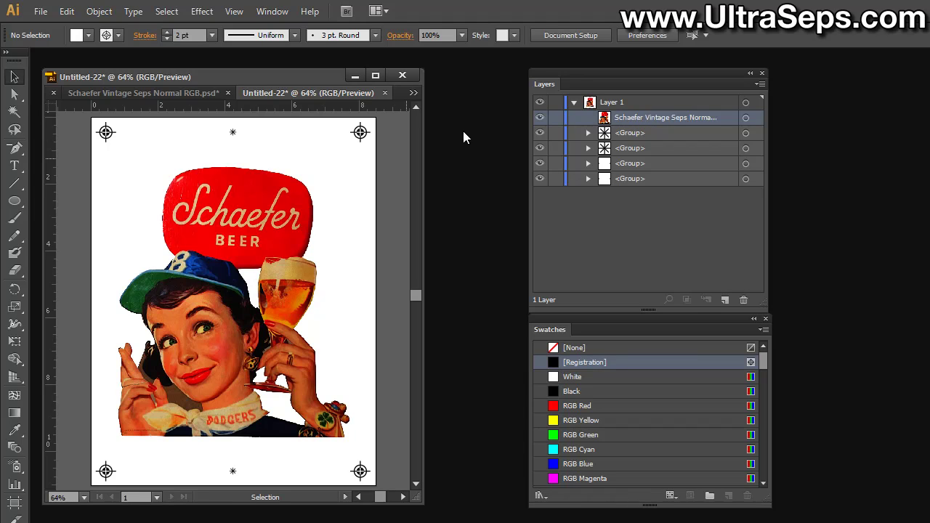
Compare the layers of the opened Schaefer PSD with the template document, and examine the template document's spot color swatches.
click(142, 95)
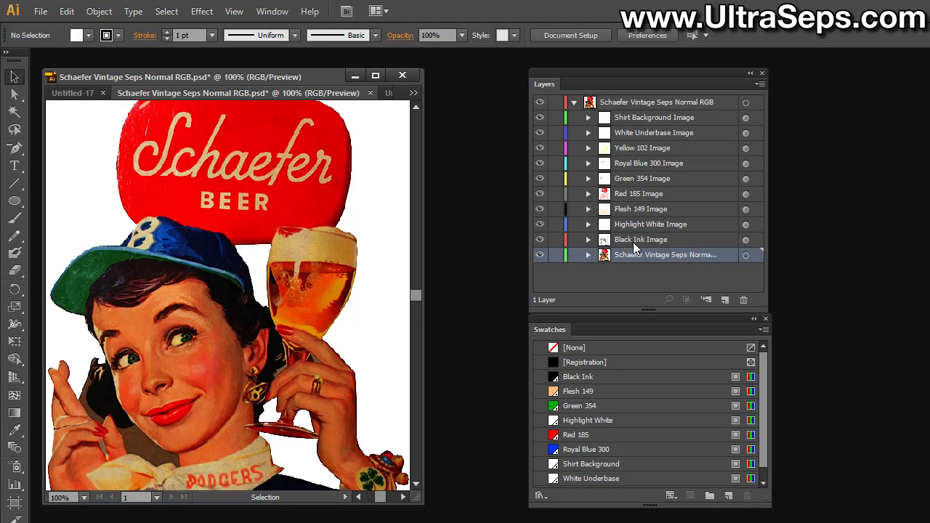
click(389, 92)
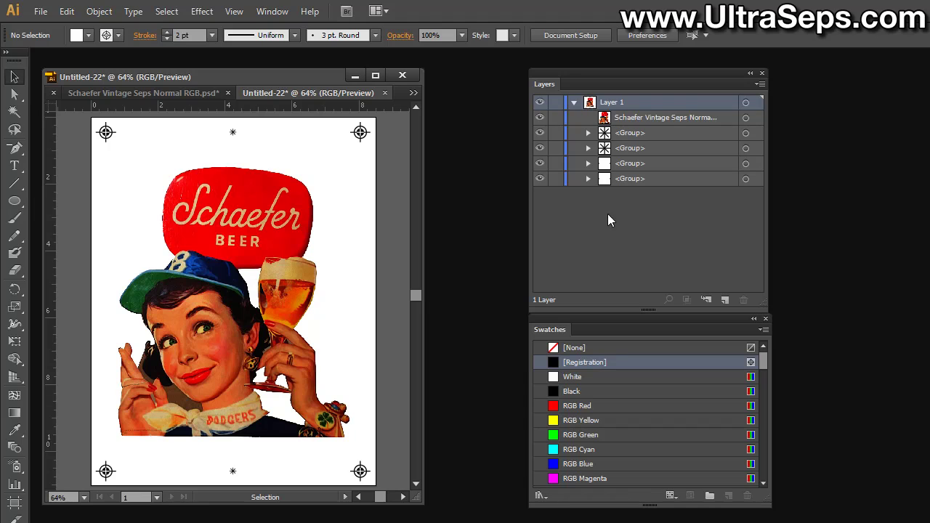
click(618, 233)
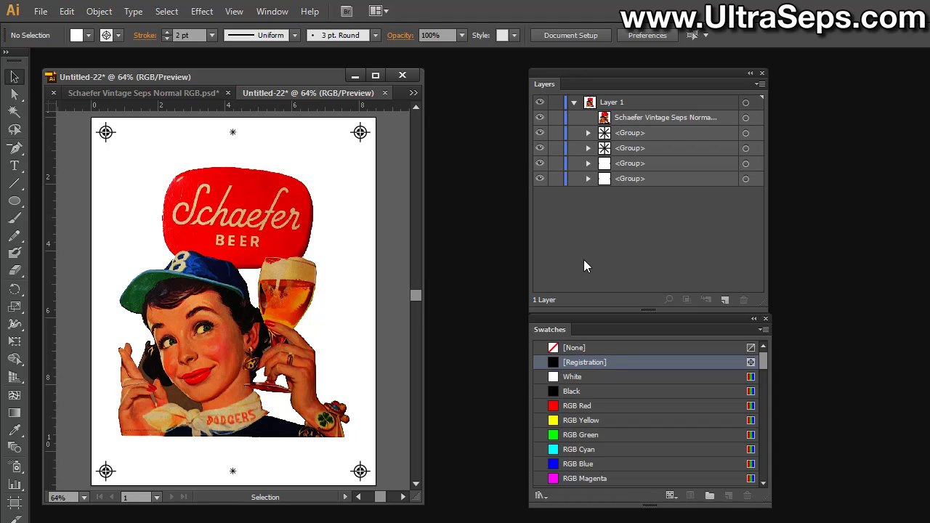
drag(761, 367, 766, 441)
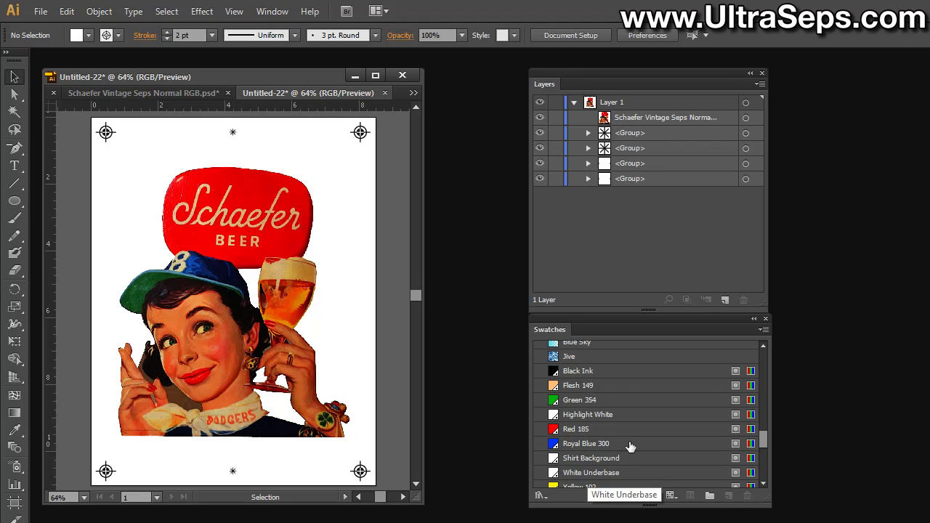
Start printing the template document and set the output mode to Separations (Host-Based).
click(40, 11)
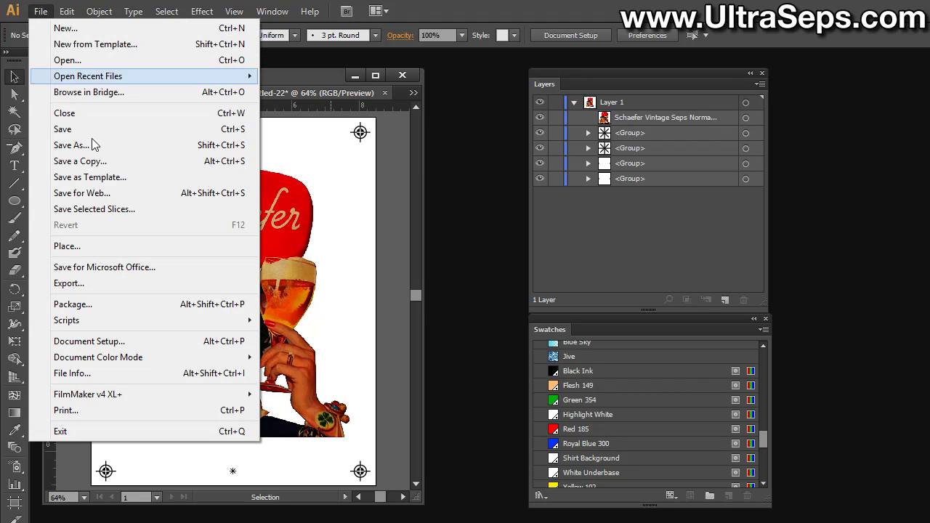
click(93, 410)
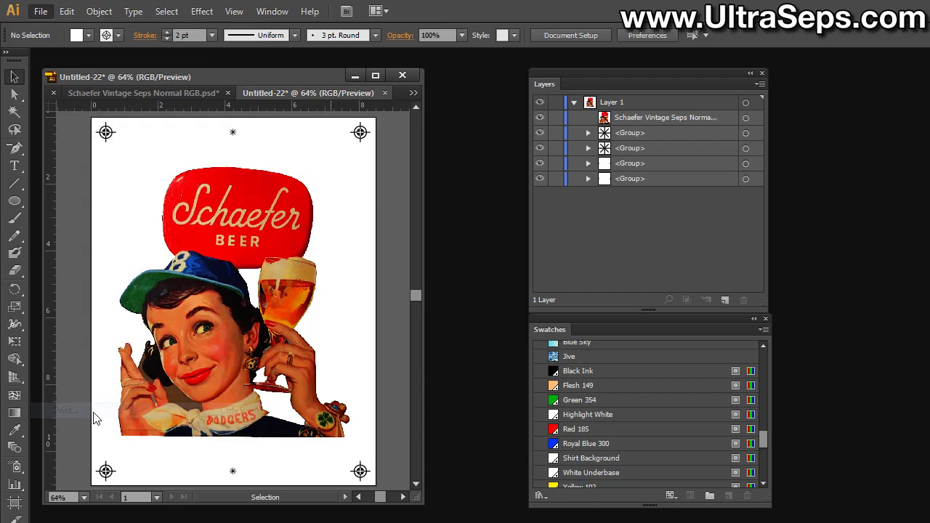
click(93, 167)
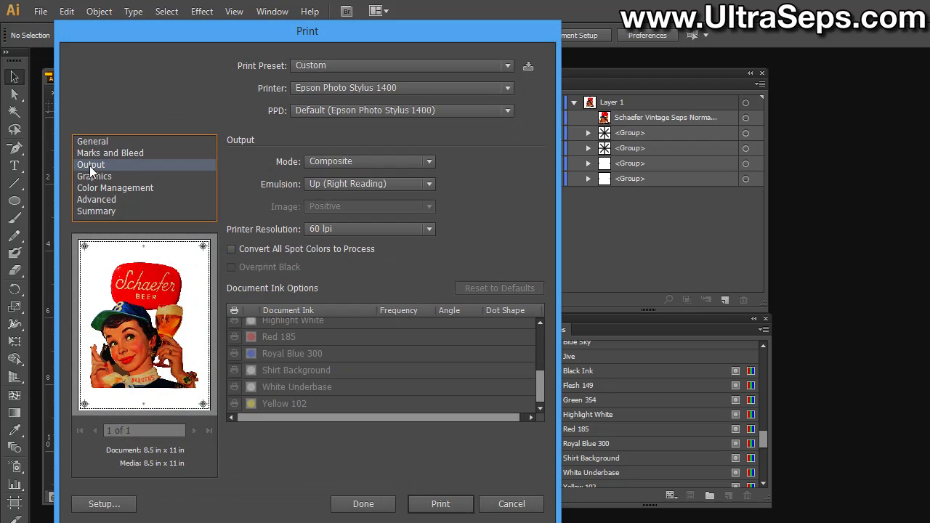
click(396, 160)
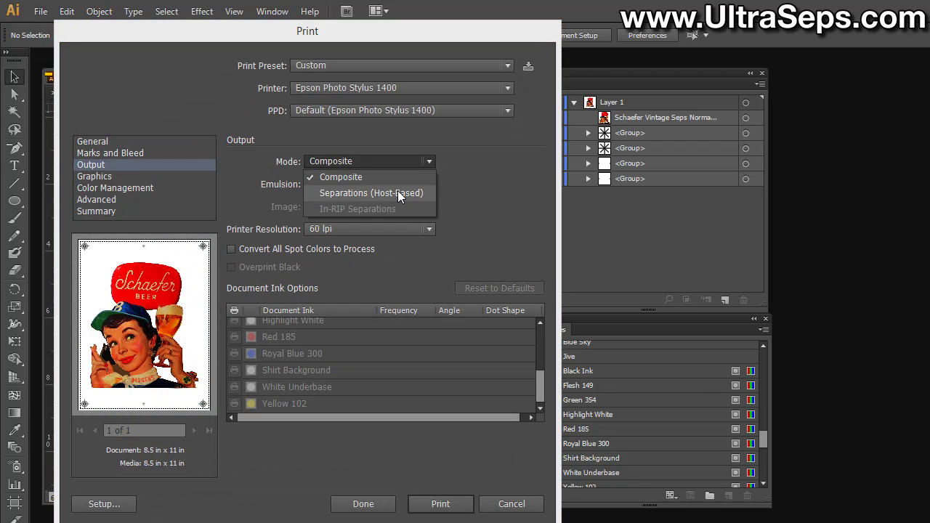
click(398, 190)
click(539, 329)
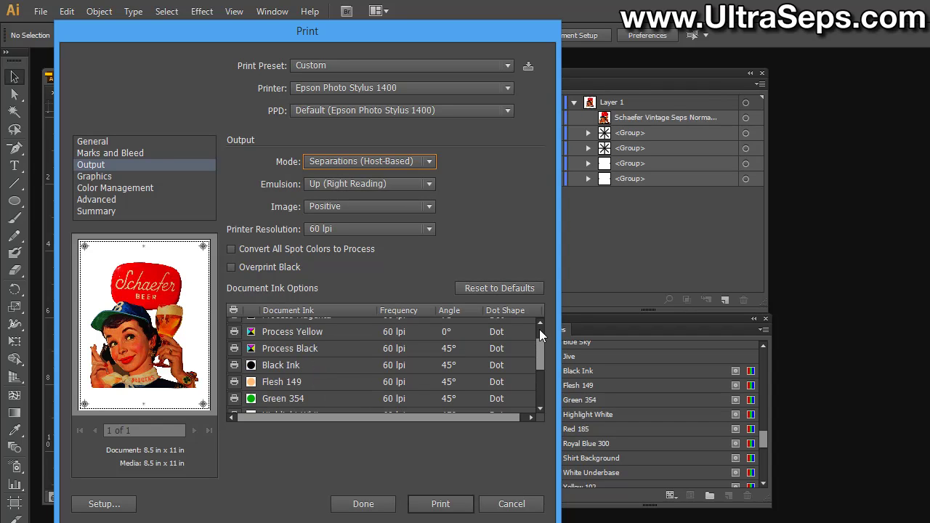
Exclude the Process Cyan, Magenta, Yellow and Black inks from the separations, review the spot inks, and cancel the print setup.
scroll(226, 346, up, 2)
click(234, 325)
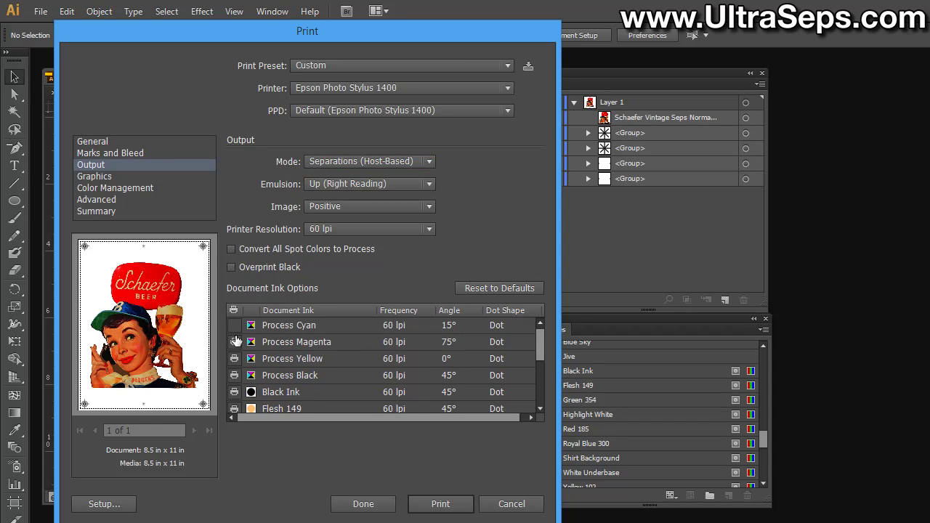
click(234, 342)
click(234, 358)
click(234, 375)
drag(544, 344, 543, 395)
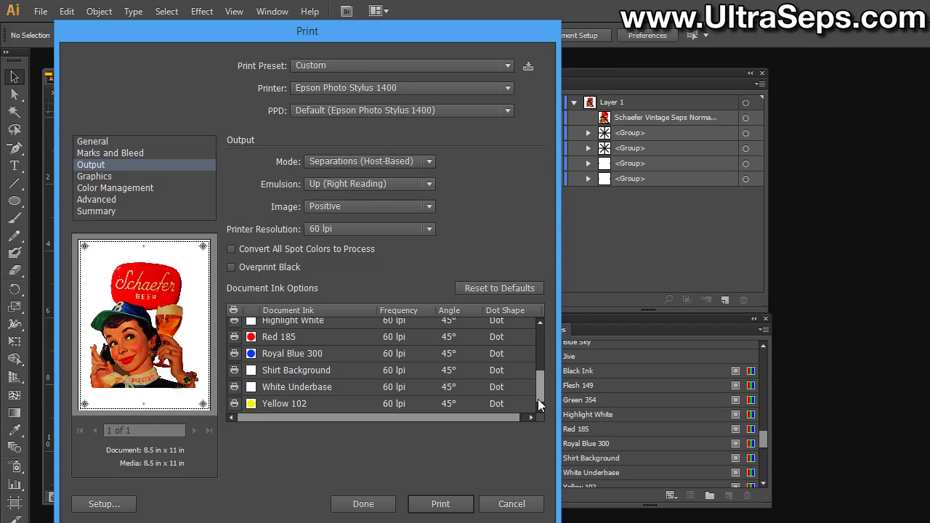
click(528, 503)
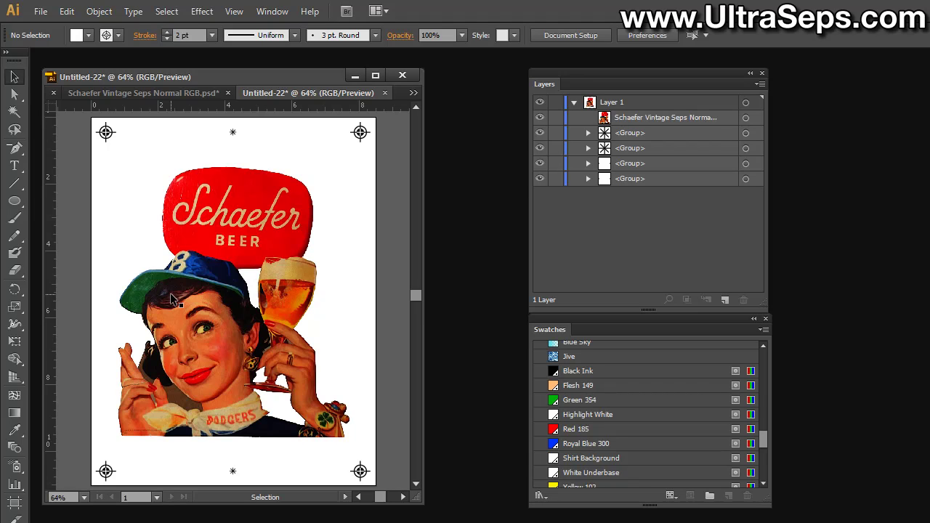
Try to open the Schaefer Vintage Seps No RGB file from the Test Images folder.
click(41, 11)
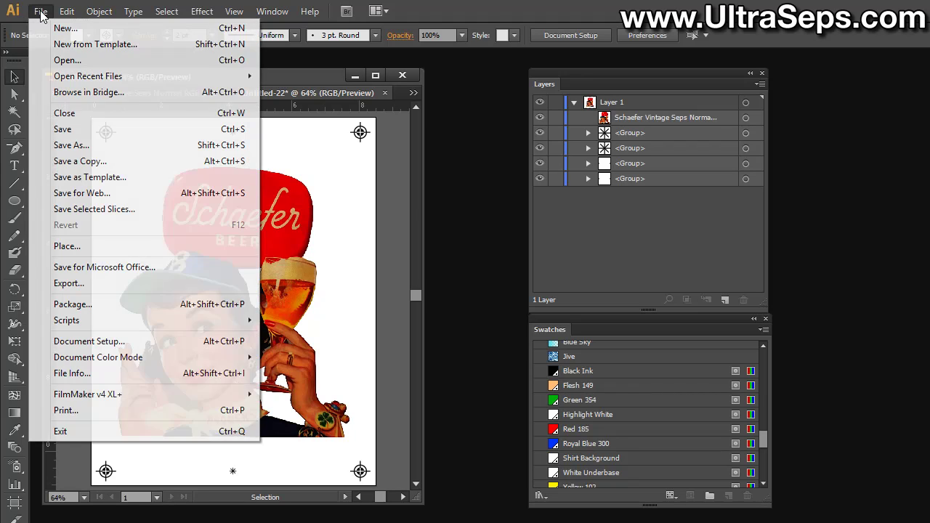
click(66, 61)
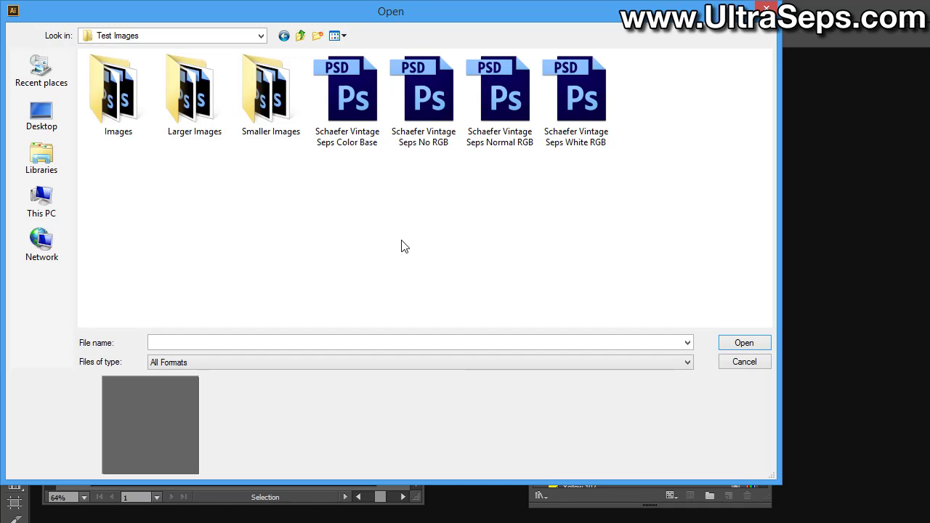
click(431, 120)
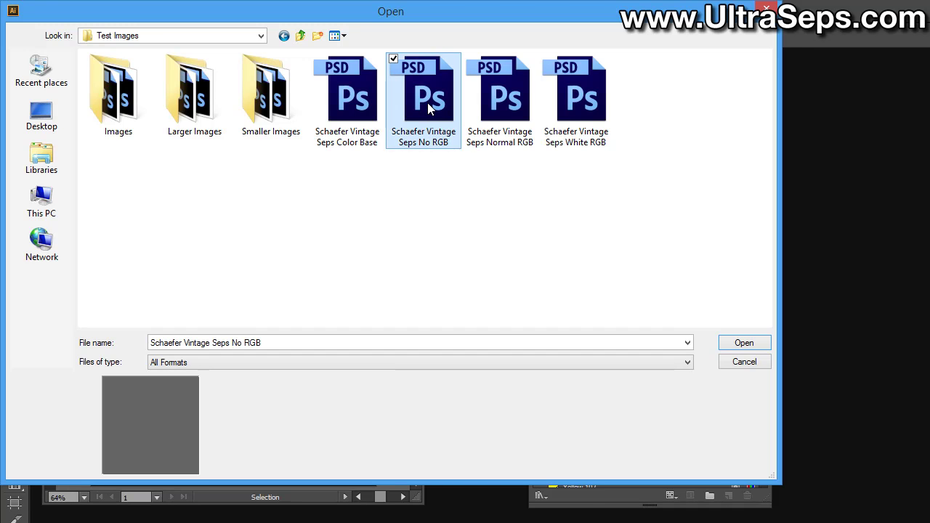
double_click(428, 102)
drag(637, 342, 387, 251)
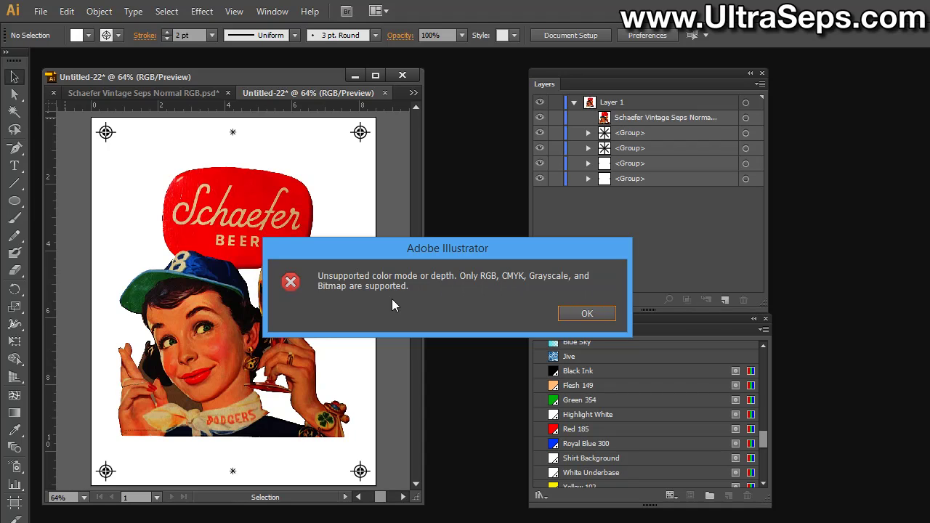
click(594, 316)
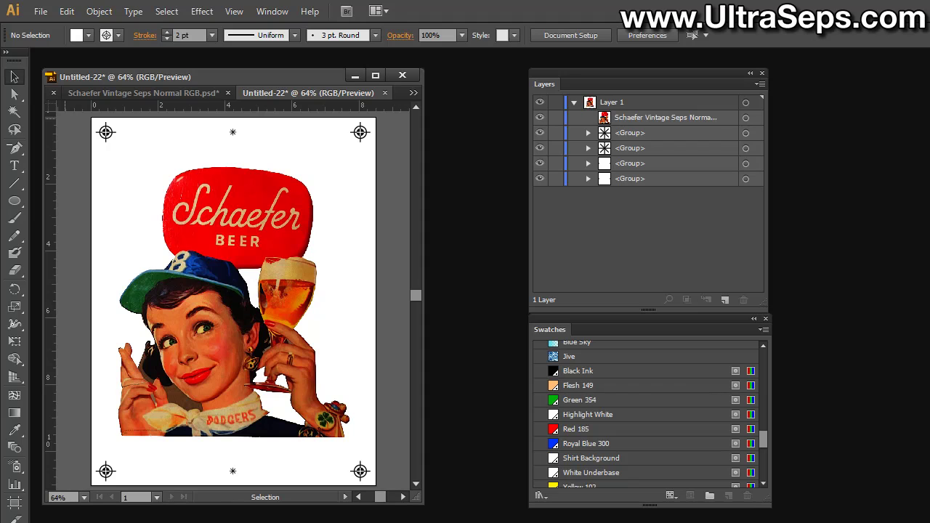
Switch to Photoshop, bring the Schaefer Vintage Seps No RGB document forward, and add three new alpha channels to it.
key(alt+Tab)
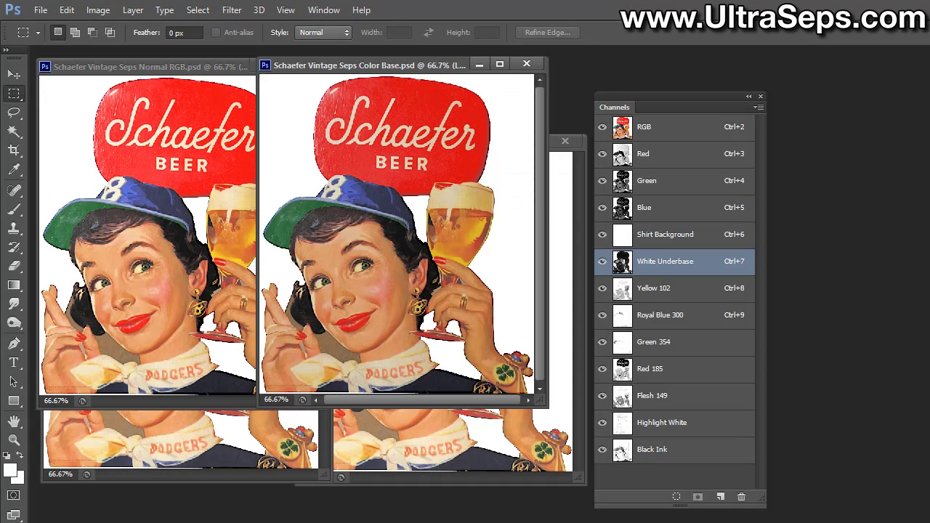
click(520, 474)
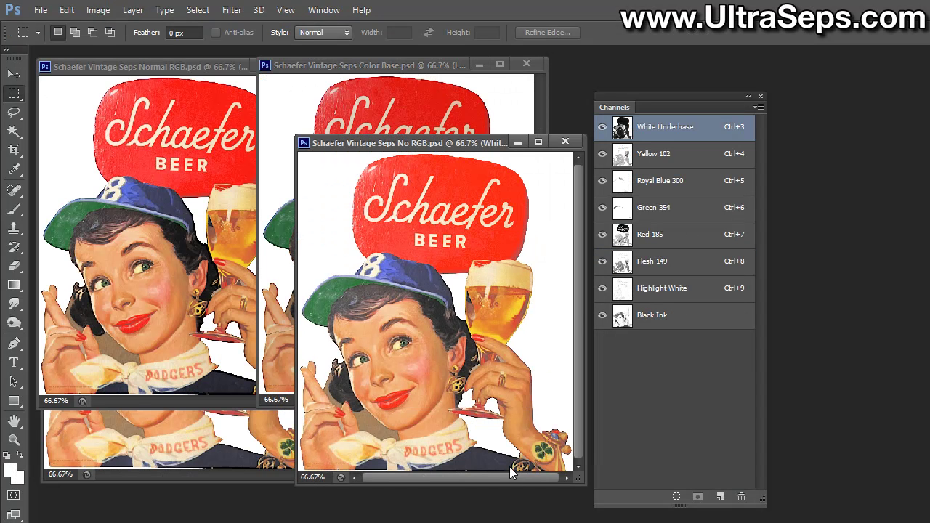
drag(404, 143, 377, 155)
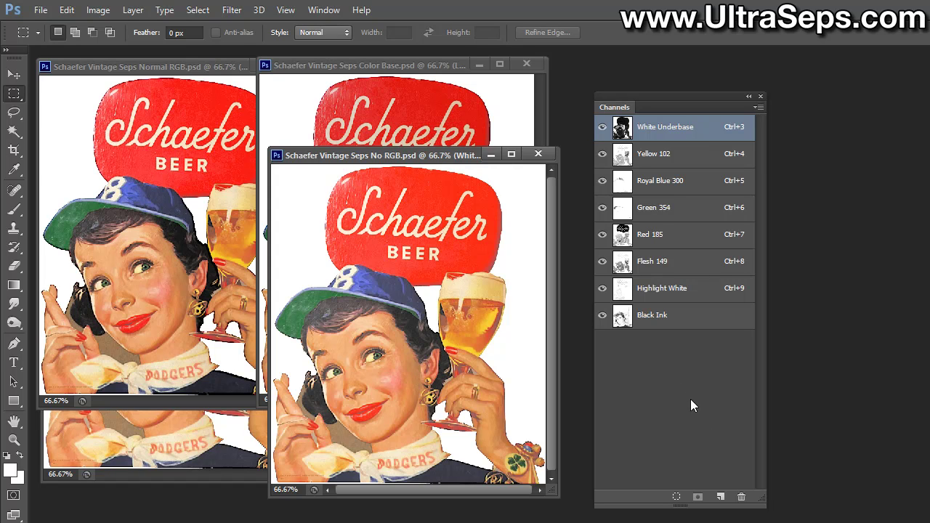
click(721, 498)
click(721, 498)
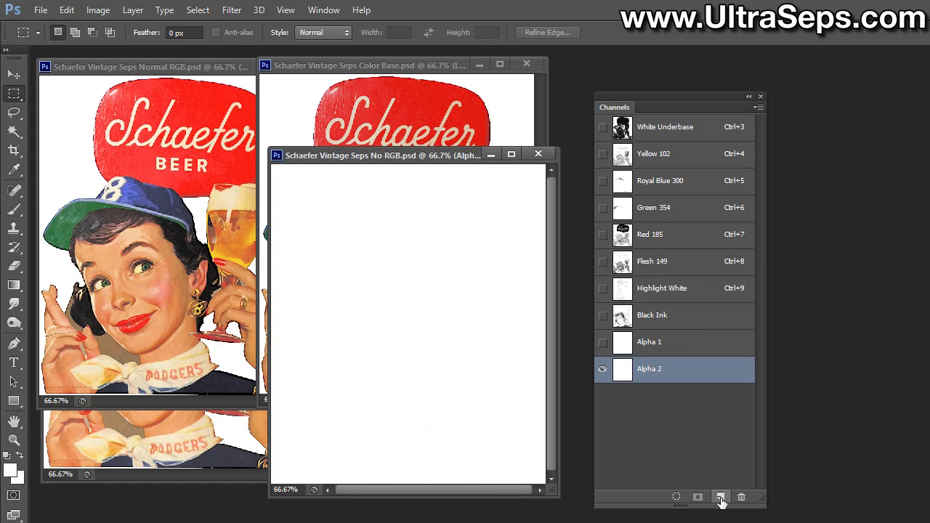
click(721, 498)
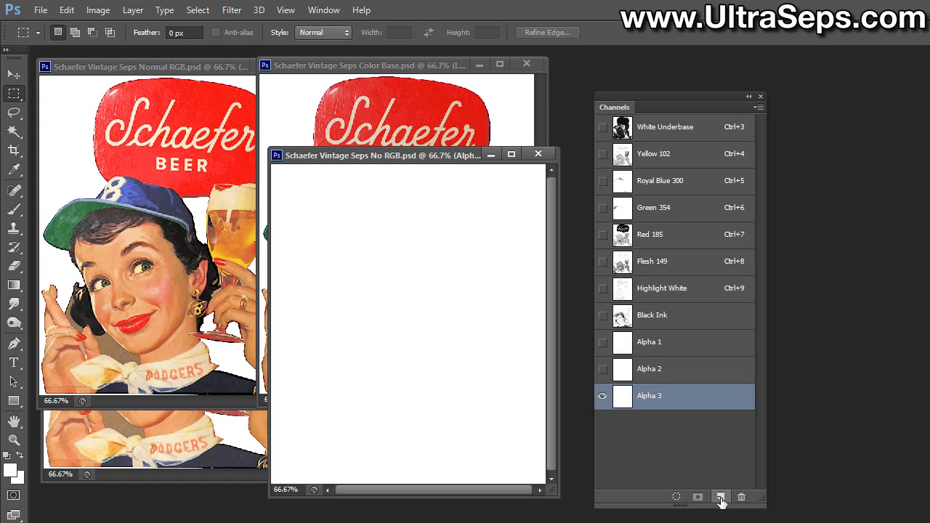
Move the Alpha 1, Alpha 2 and Alpha 3 channels above White Underbase, in that order.
click(718, 352)
drag(719, 352, 700, 128)
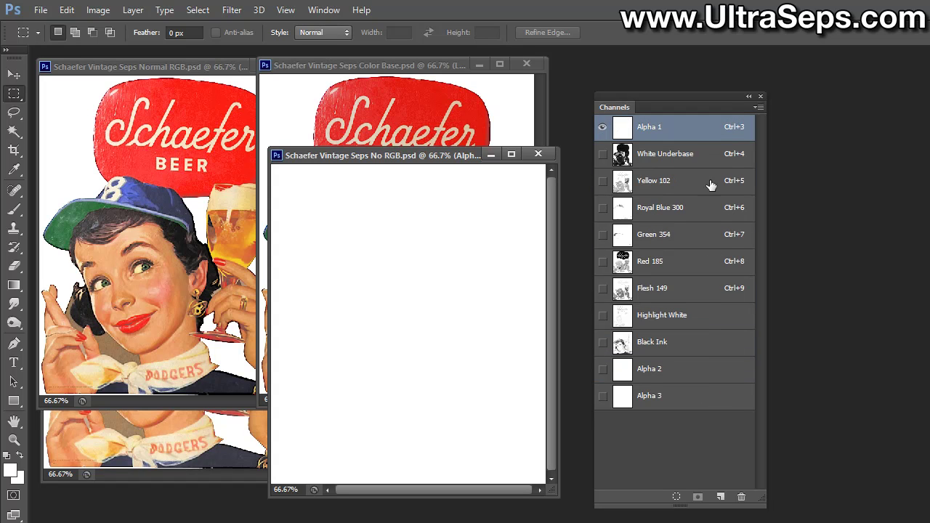
drag(703, 375, 694, 167)
drag(692, 402, 670, 176)
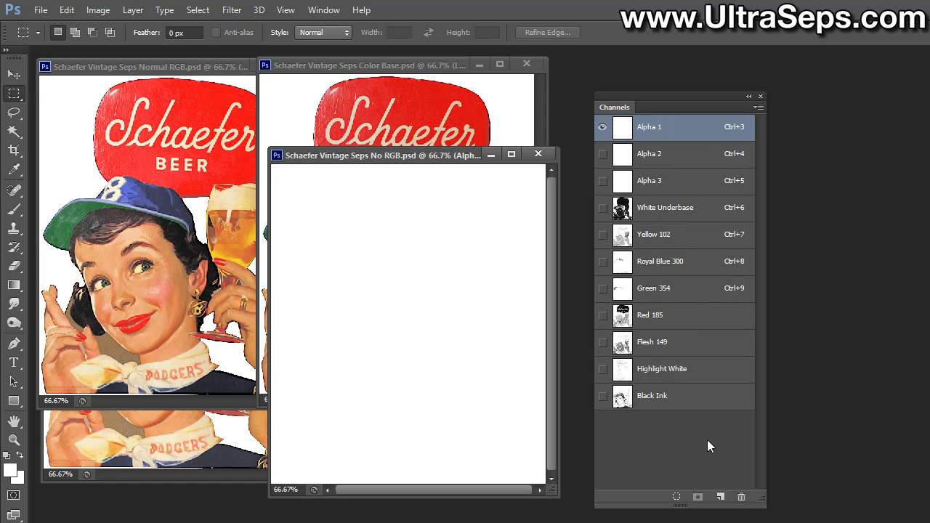
Check the Alpha 1 channel's options, trying Spot Color, Masked Areas and Selected Areas, and discard the changes.
double_click(704, 133)
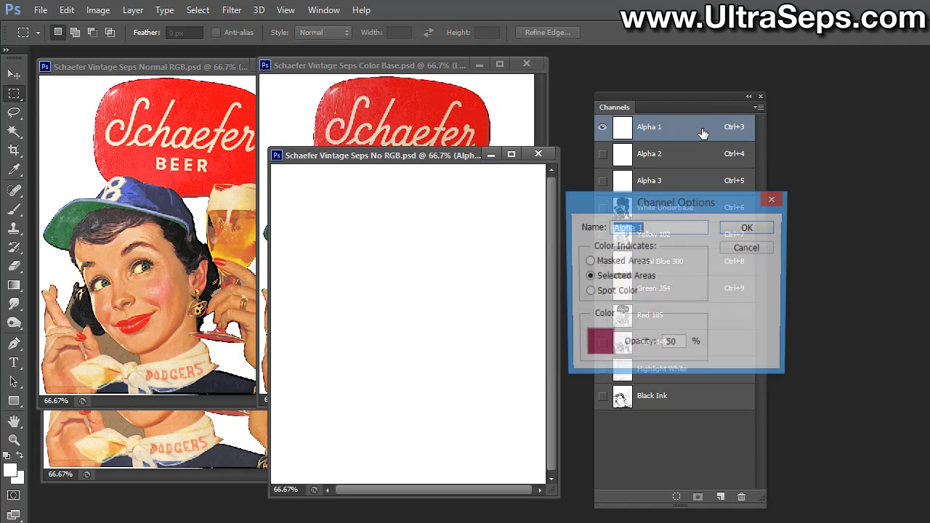
drag(663, 198, 572, 199)
click(498, 293)
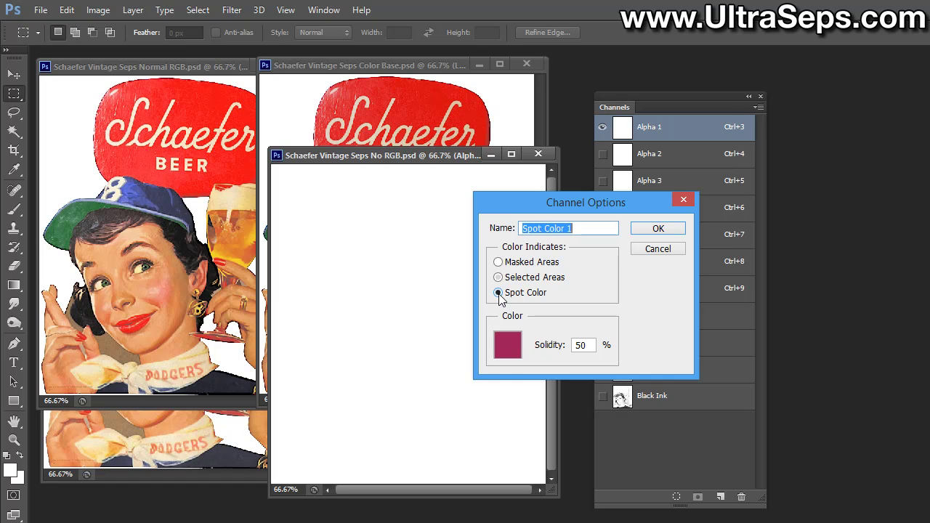
click(499, 278)
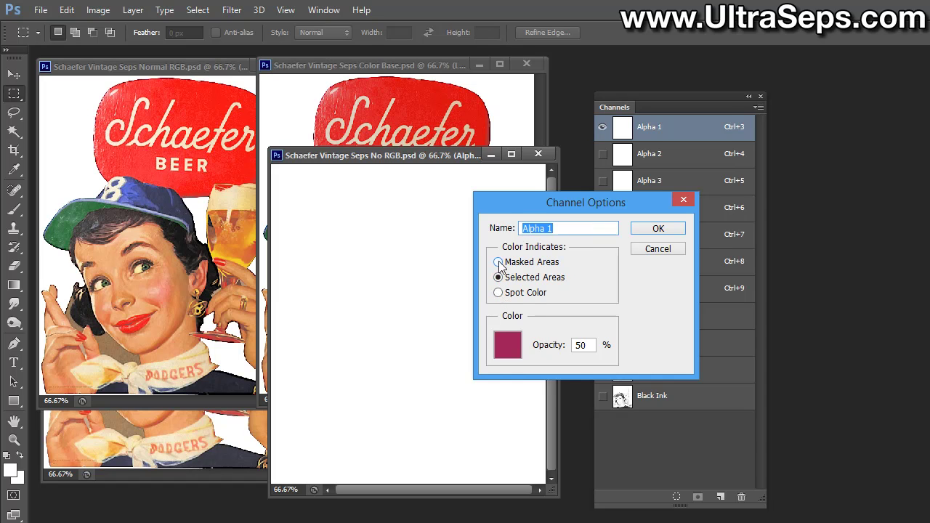
click(499, 263)
click(499, 277)
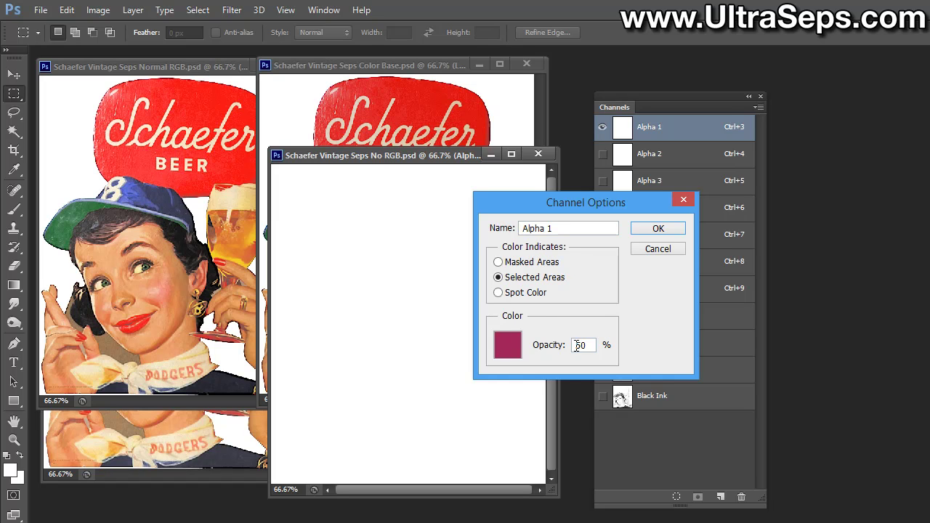
click(668, 250)
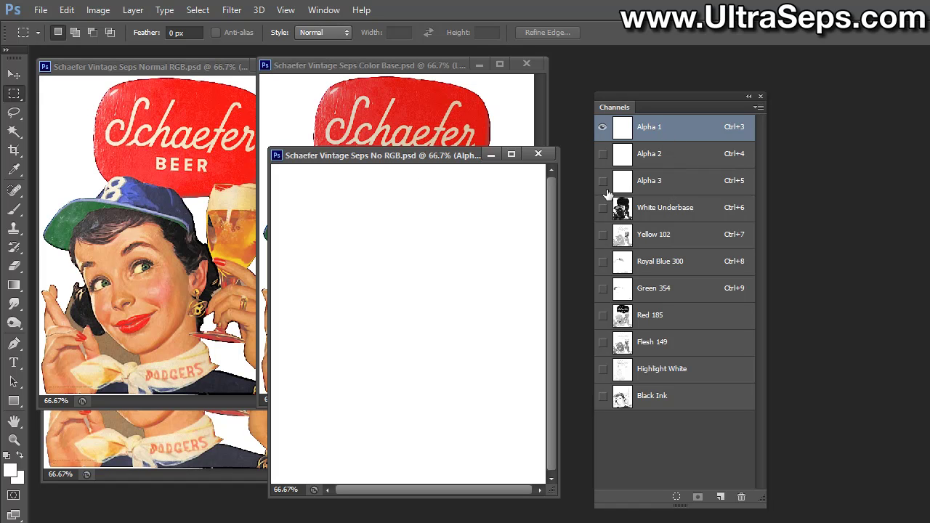
Convert the document from Multichannel to RGB Color and show all the spot channels from White Underbase to Black Ink.
click(100, 12)
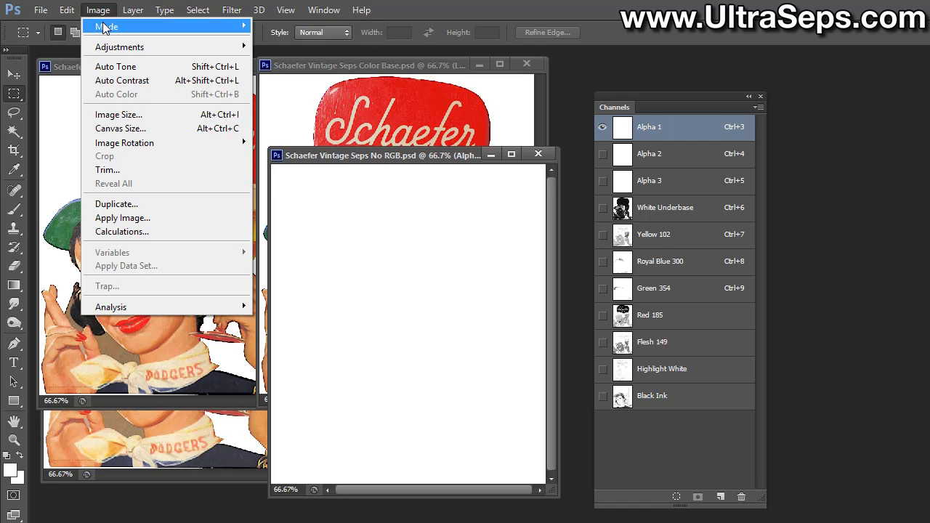
mouse_move(106, 27)
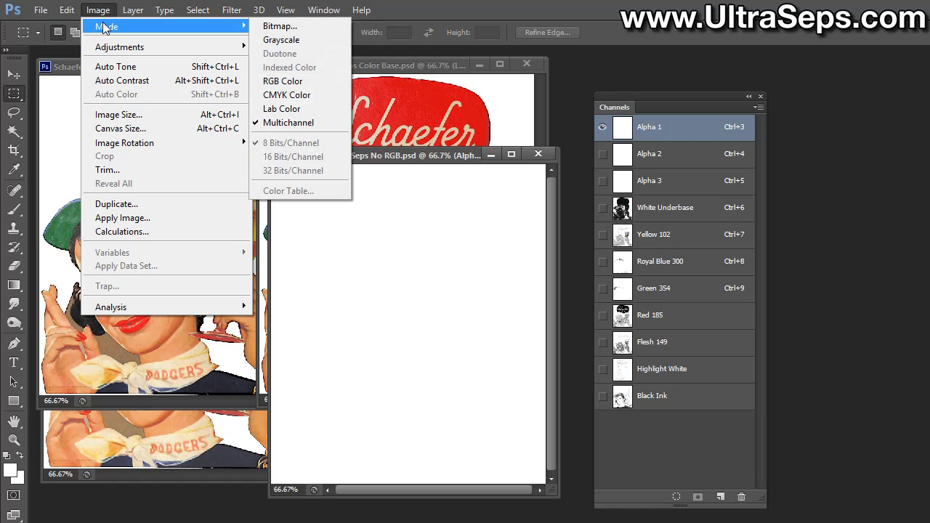
click(284, 80)
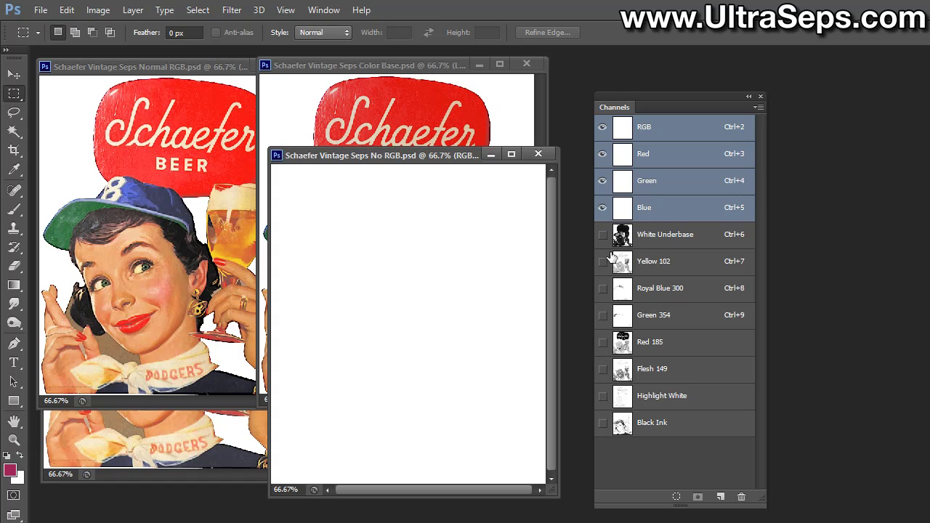
mouse_move(600, 240)
mouse_down()
mouse_move(618, 296)
mouse_move(570, 453)
mouse_up()
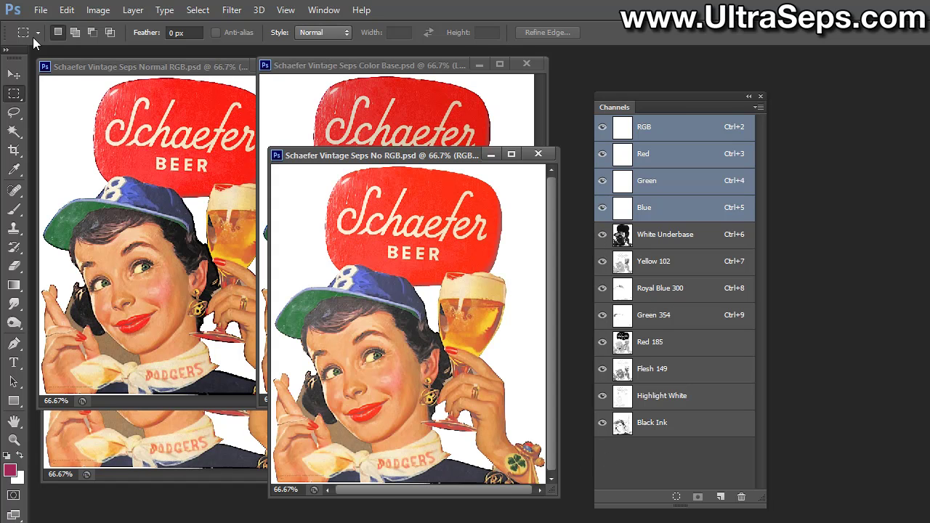
Save the document as a Photoshop file named Added RGB in the Test Images folder, keeping spot colors.
click(40, 10)
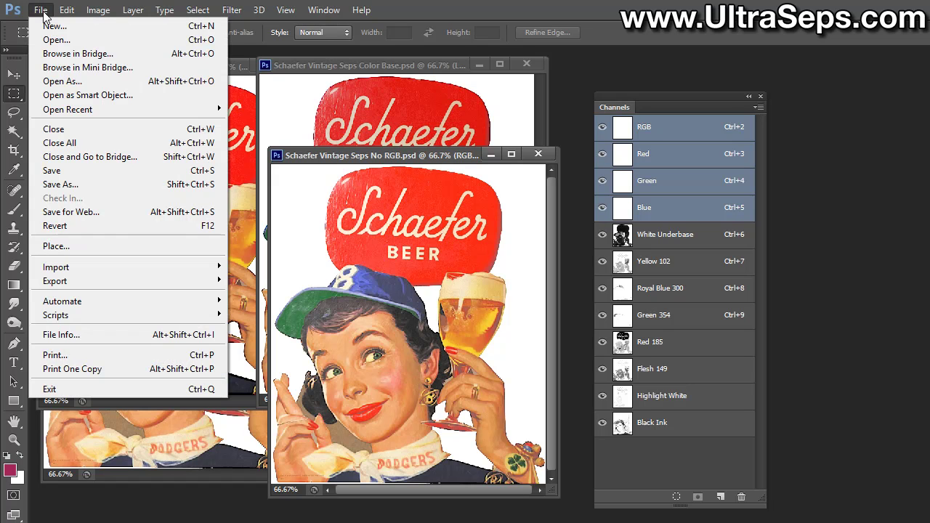
click(93, 186)
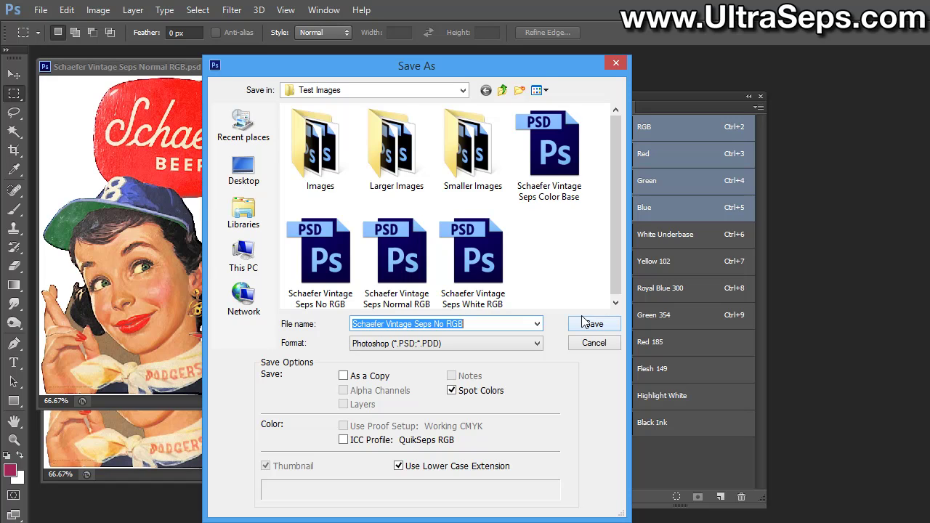
text(Added RGB)
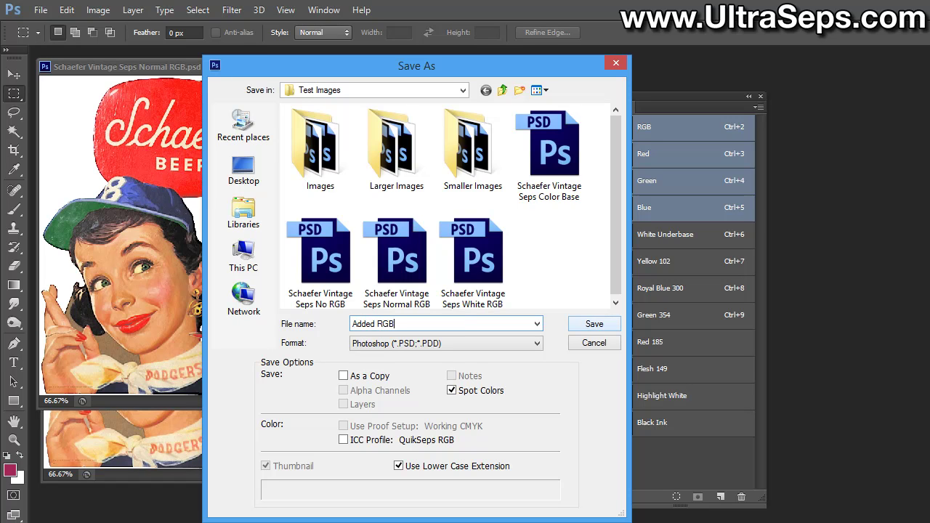
click(593, 323)
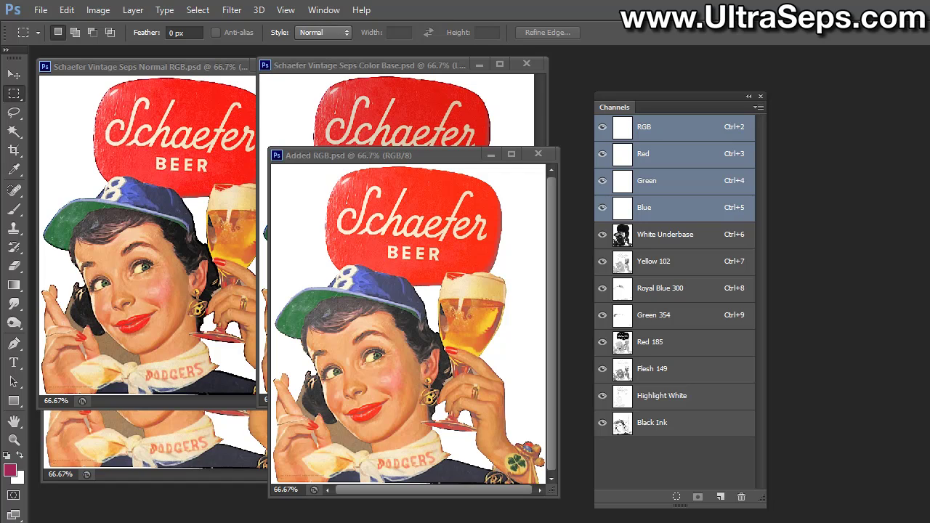
Switch to Illustrator and open the Added RGB file from the Test Images folder.
key(alt+Tab)
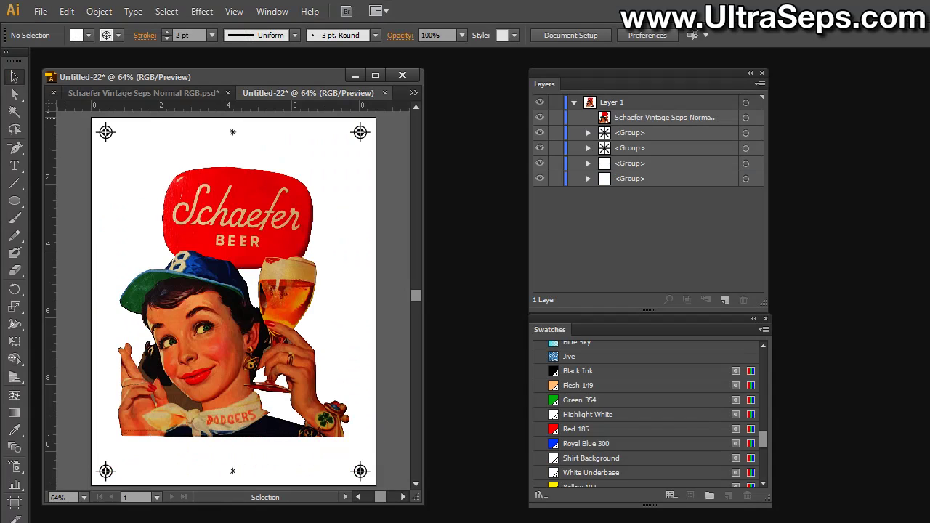
click(38, 11)
click(45, 62)
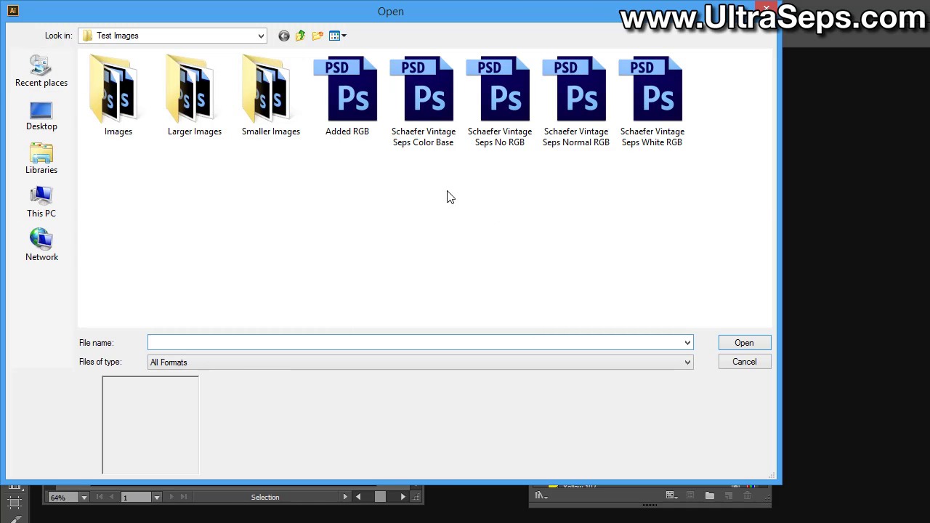
click(354, 116)
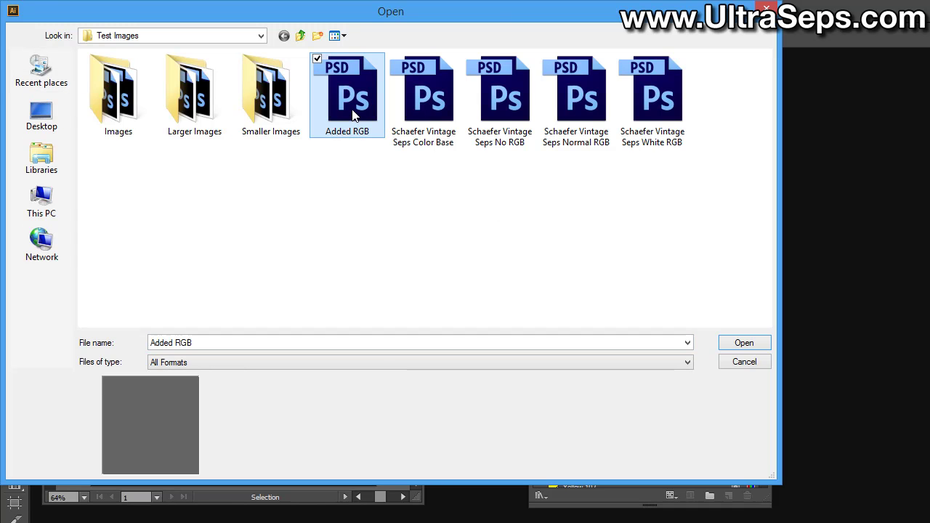
double_click(352, 111)
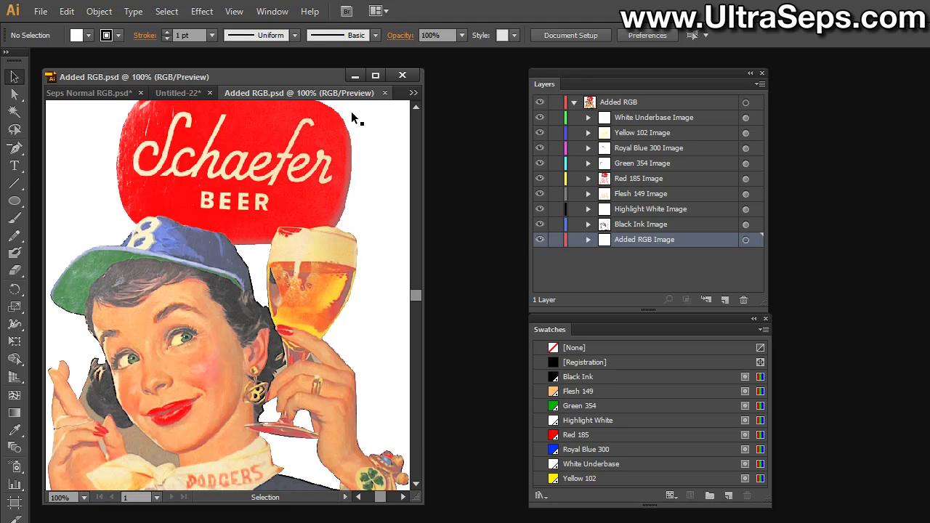
Toggle the visibility of the Added RGB Image layer to compare the artwork with and without it.
click(539, 239)
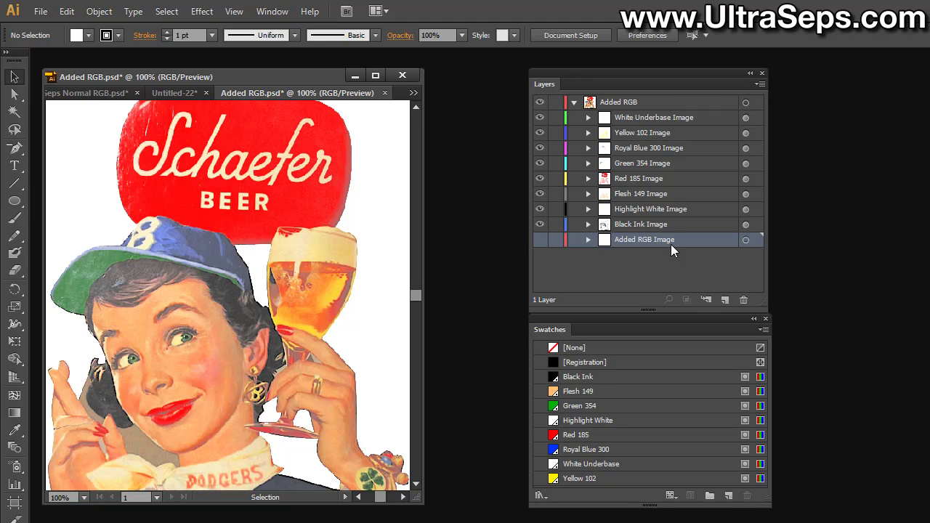
click(540, 240)
click(541, 241)
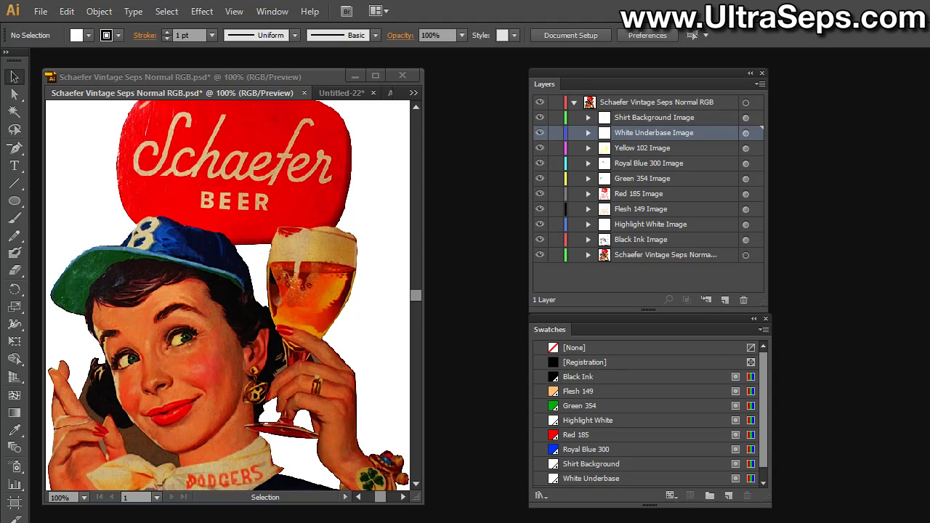
Hide the Yellow, Royal Blue, Green, Red, Flesh, Black Ink and composite image layers in the Schaefer Vintage Seps Normal RGB document.
drag(538, 149, 539, 256)
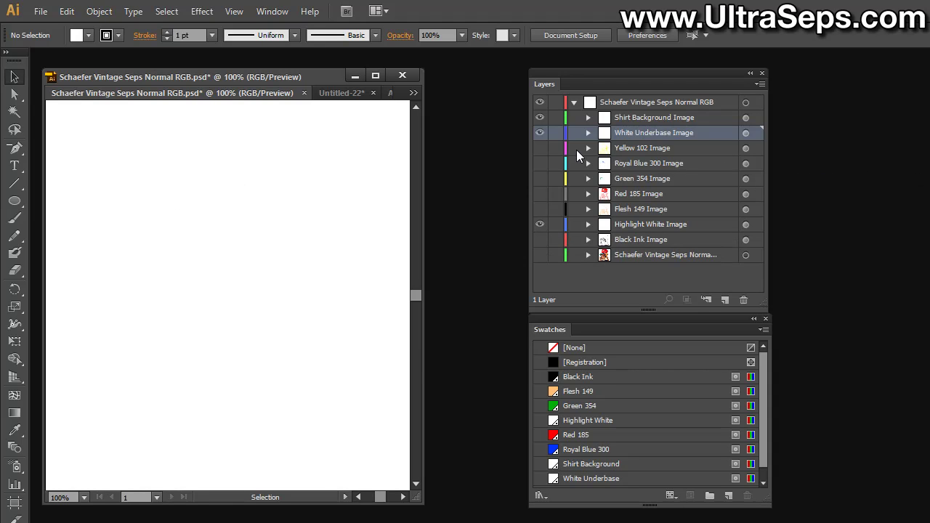
Show all layers of the Schaefer Vintage Seps Normal RGB document again and switch to Photoshop.
drag(544, 202, 548, 266)
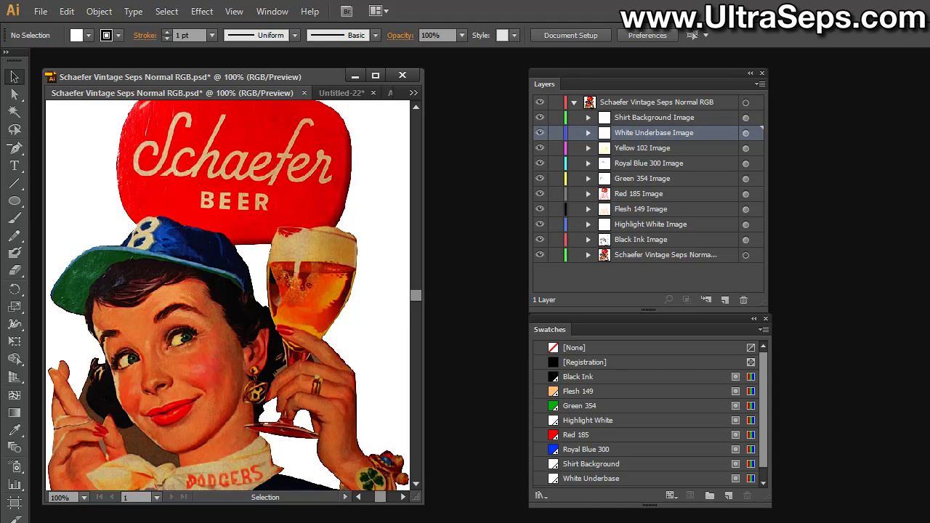
key(alt+Tab)
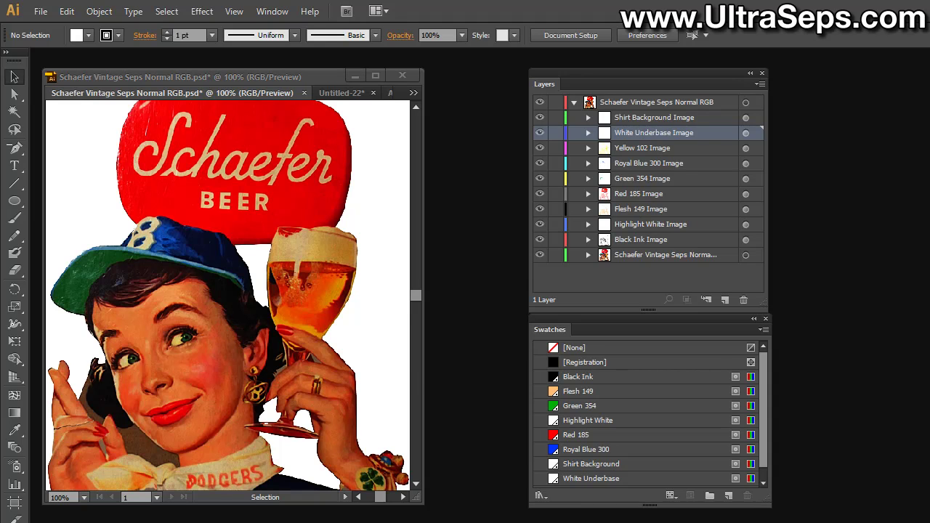
key(alt+Tab)
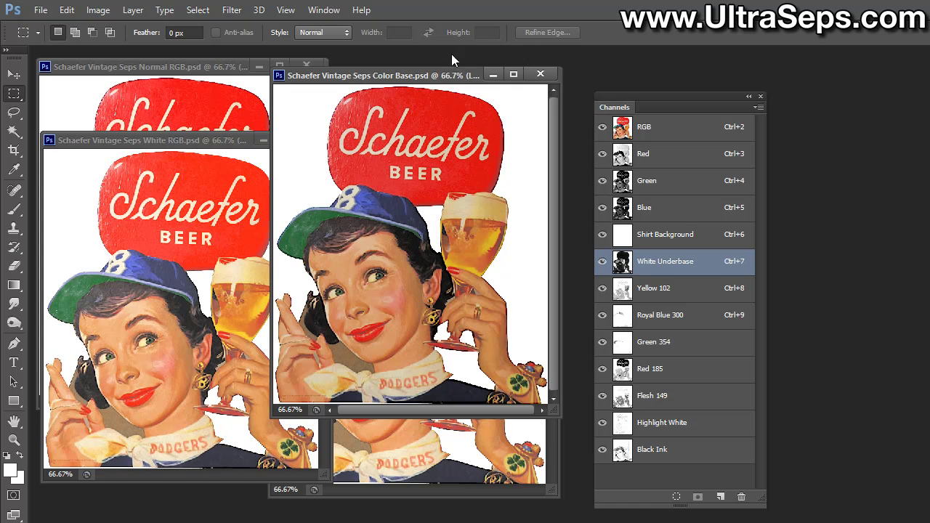
Examine the ink color of the White Underbase spot channel in the Schaefer Vintage Seps Color Base document without changing its options.
drag(421, 76, 416, 75)
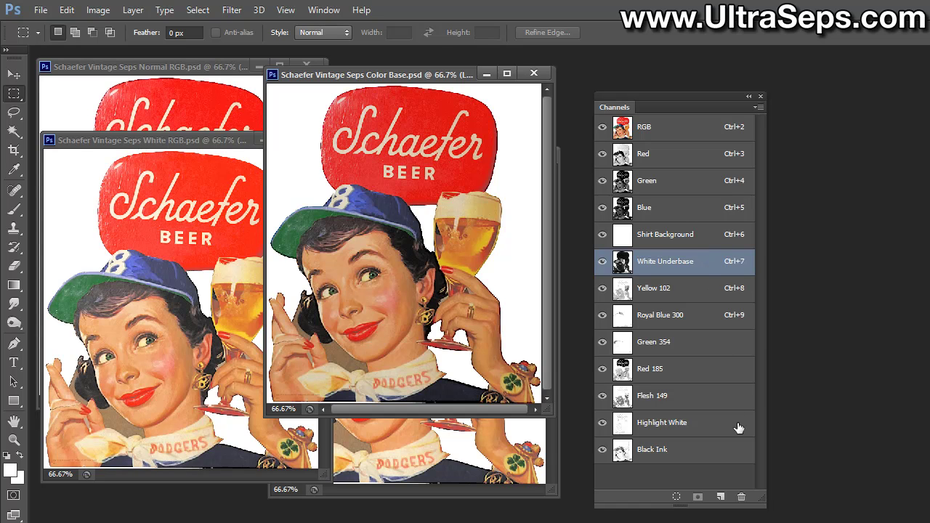
double_click(716, 273)
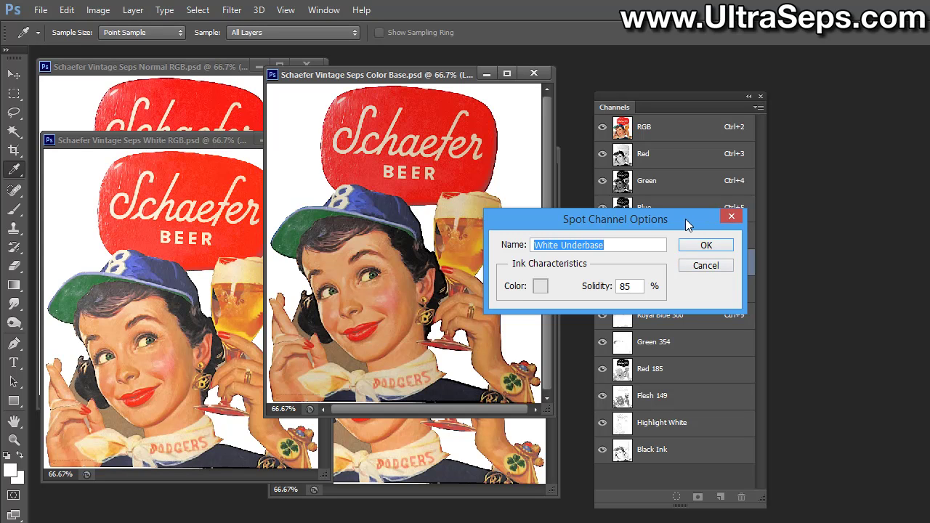
click(539, 290)
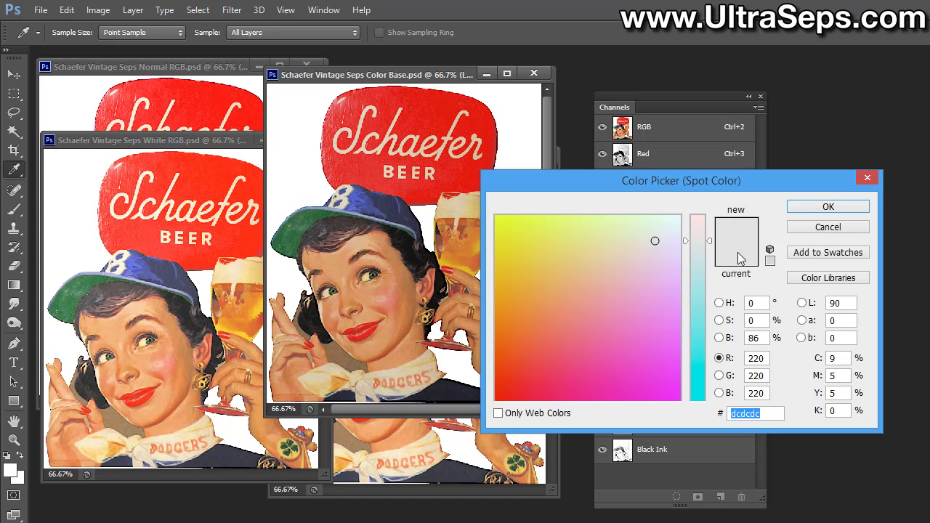
click(827, 208)
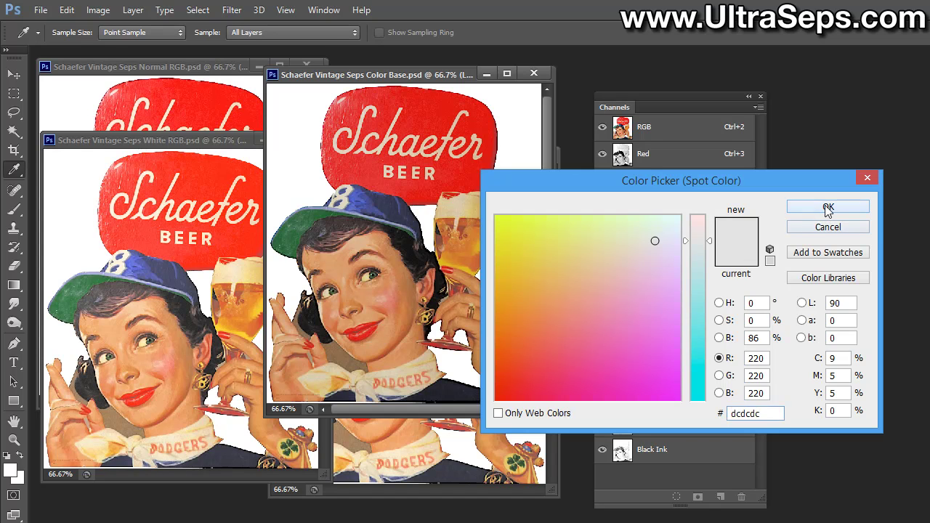
click(712, 266)
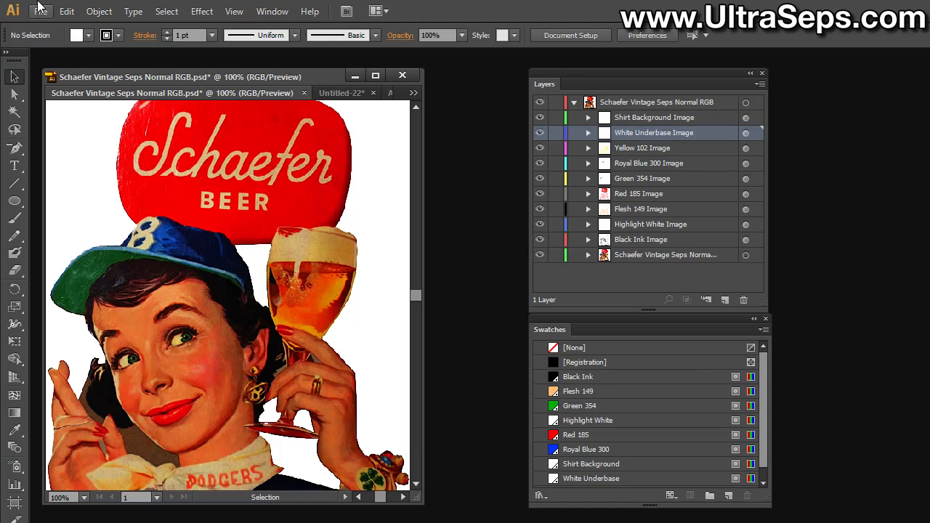
Switch to Illustrator and open Schaefer Vintage Seps Color Base from the Test Images folder, flattening its layers to a single image.
click(41, 11)
click(64, 59)
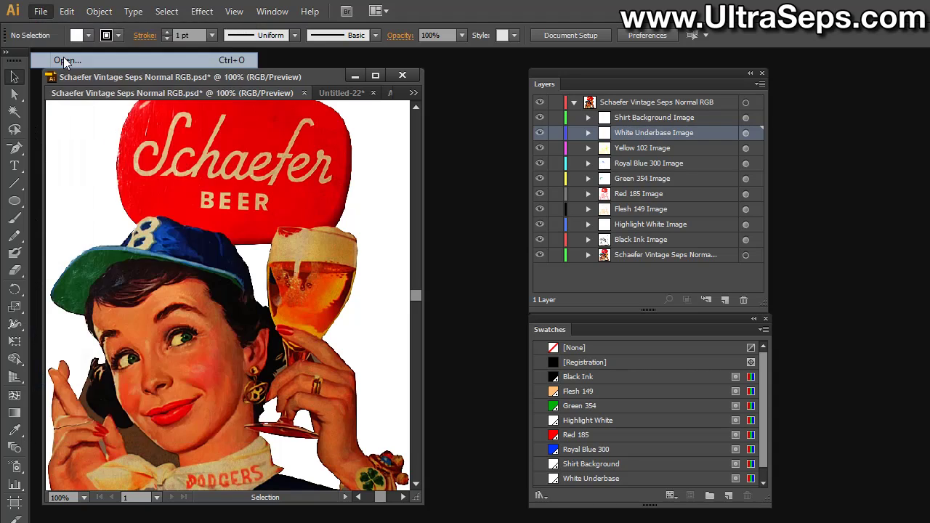
click(52, 66)
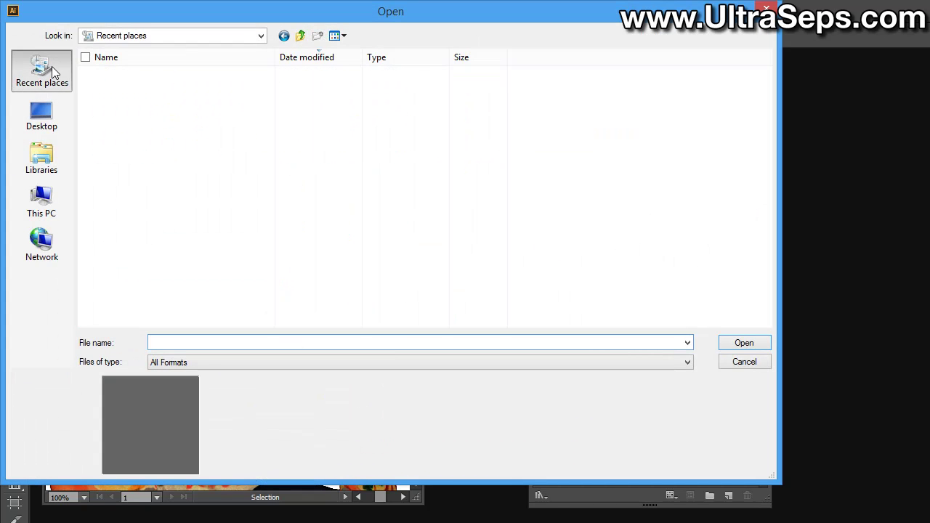
double_click(126, 88)
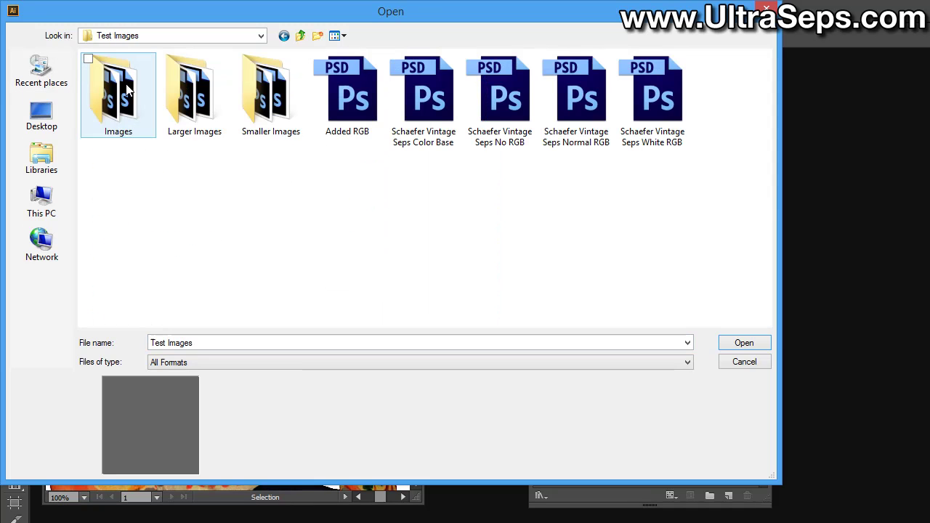
click(427, 112)
double_click(427, 112)
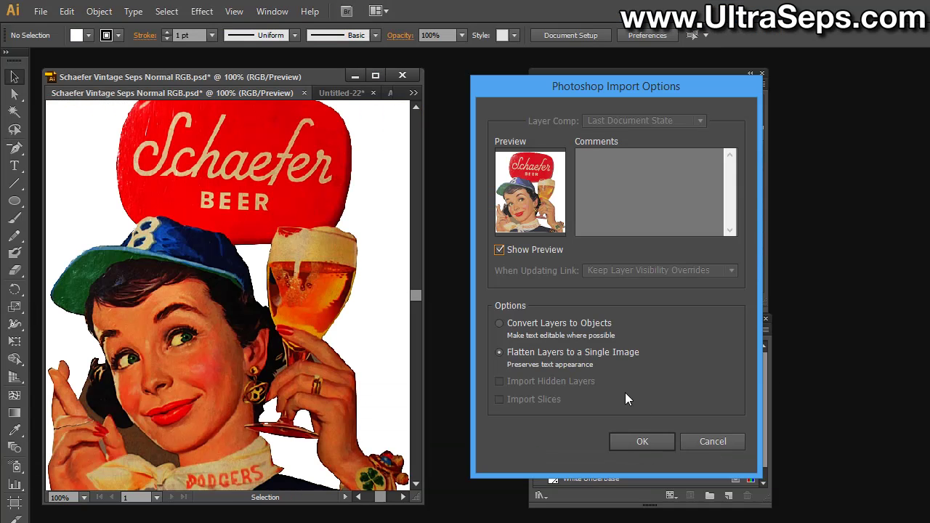
click(637, 442)
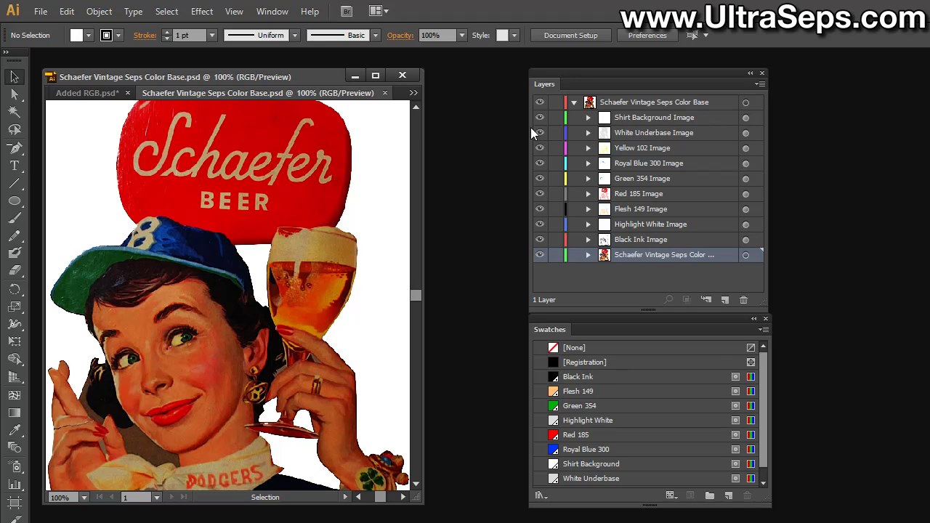
Hide the Color Base layers to inspect the White Underbase and Highlight White images individually, and show all layers again.
drag(539, 118, 541, 209)
click(539, 133)
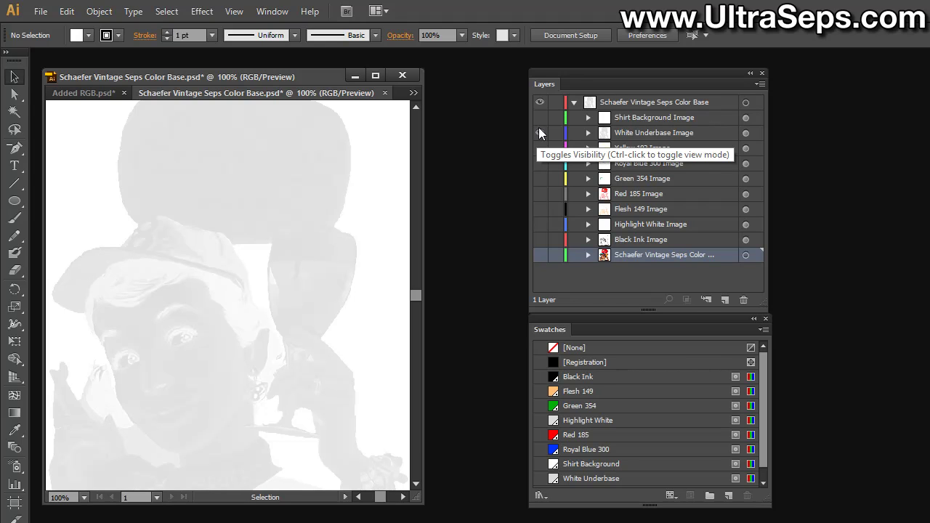
click(539, 133)
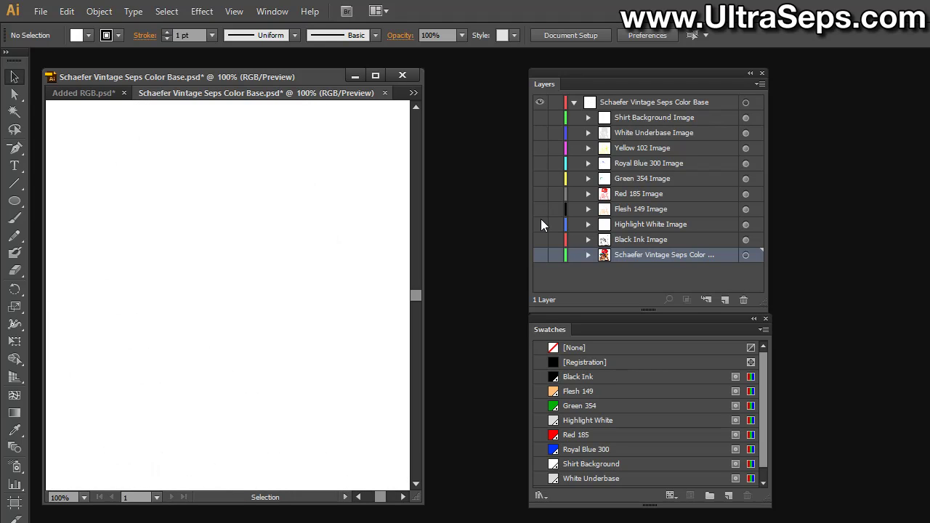
click(541, 222)
click(540, 117)
drag(542, 133, 537, 256)
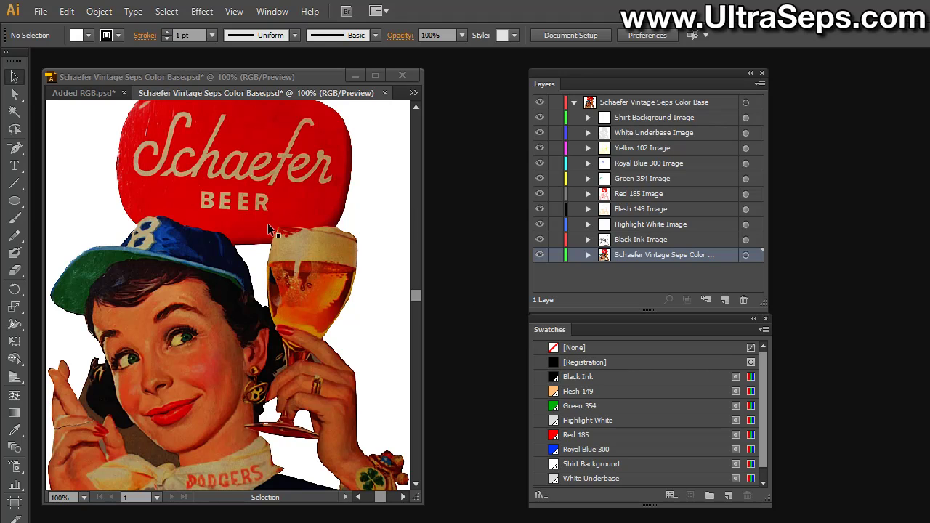
Create a document from the 8.5x11 With Marks template and fit its artboard in the window.
click(41, 11)
click(46, 29)
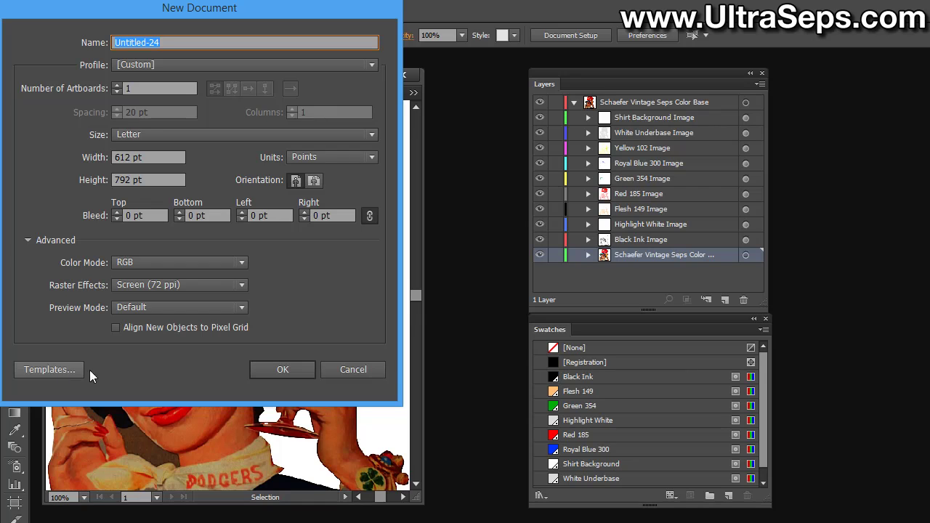
click(50, 371)
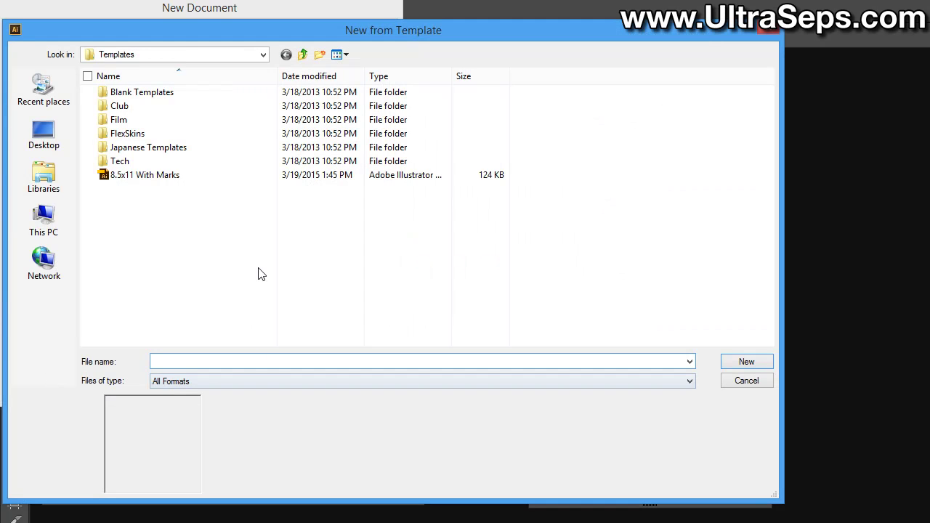
double_click(138, 176)
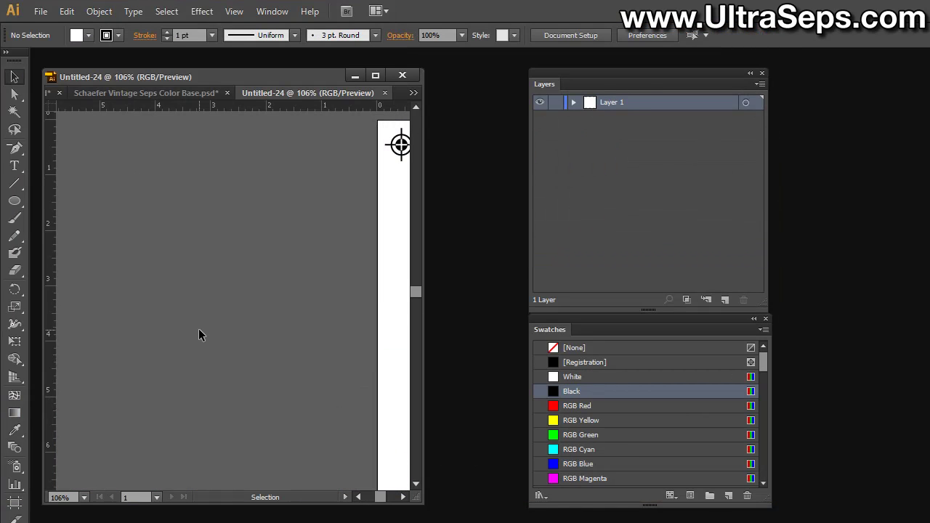
key(ctrl+0)
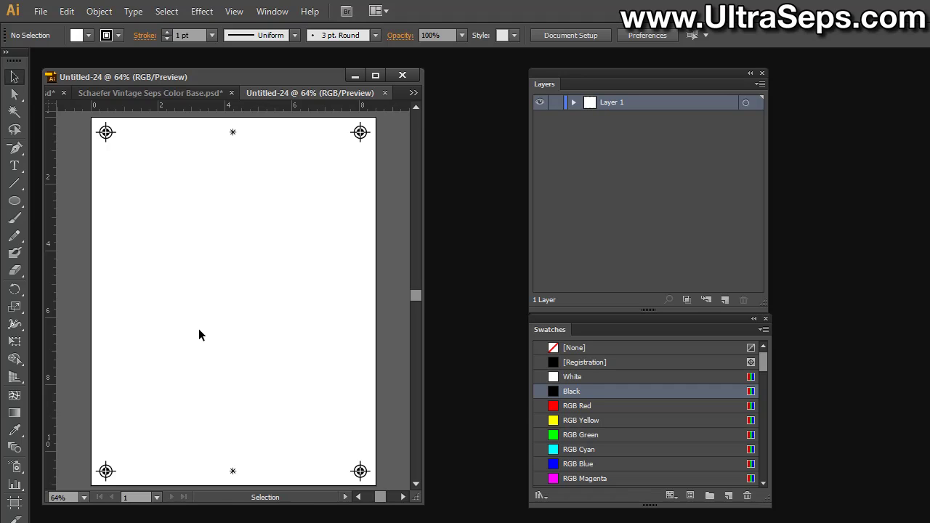
Place the Schaefer Vintage Seps Normal RGB file from the Test Images folder on the artboard despite its unsaved changes, and deselect it.
click(41, 11)
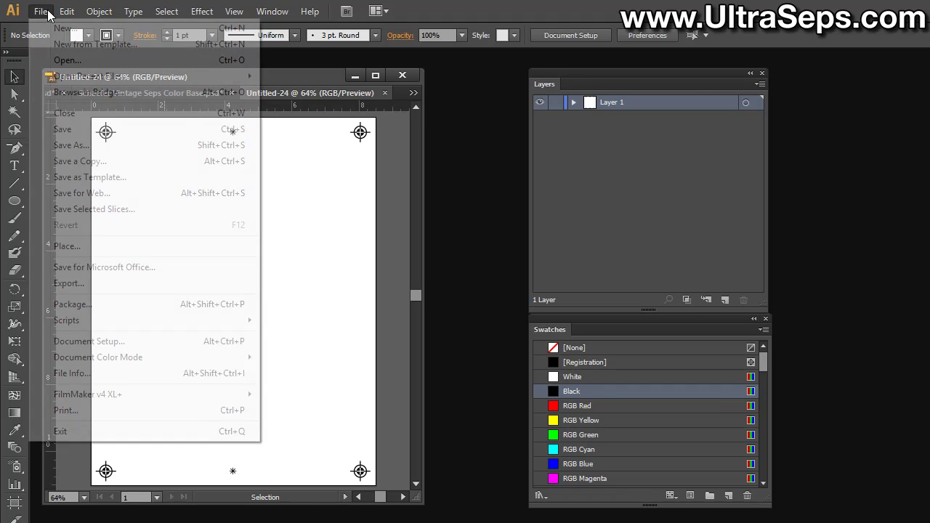
click(120, 250)
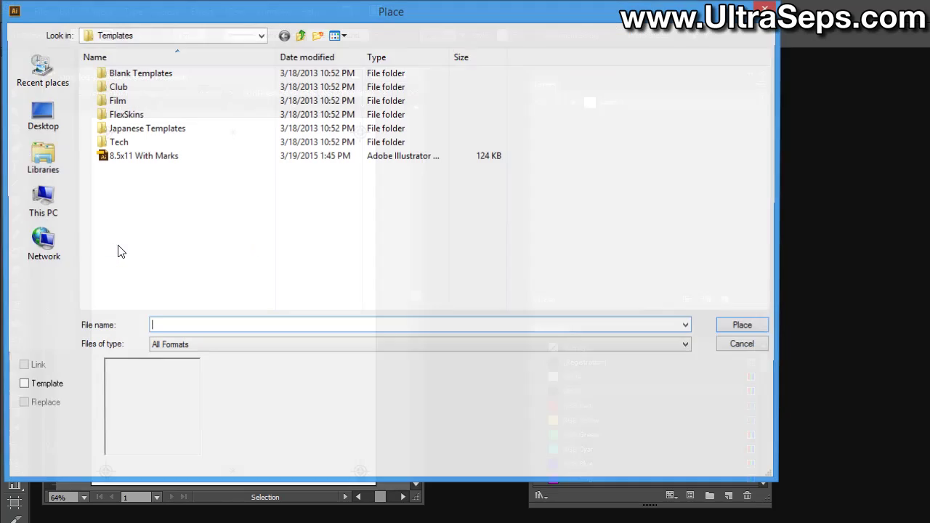
click(38, 71)
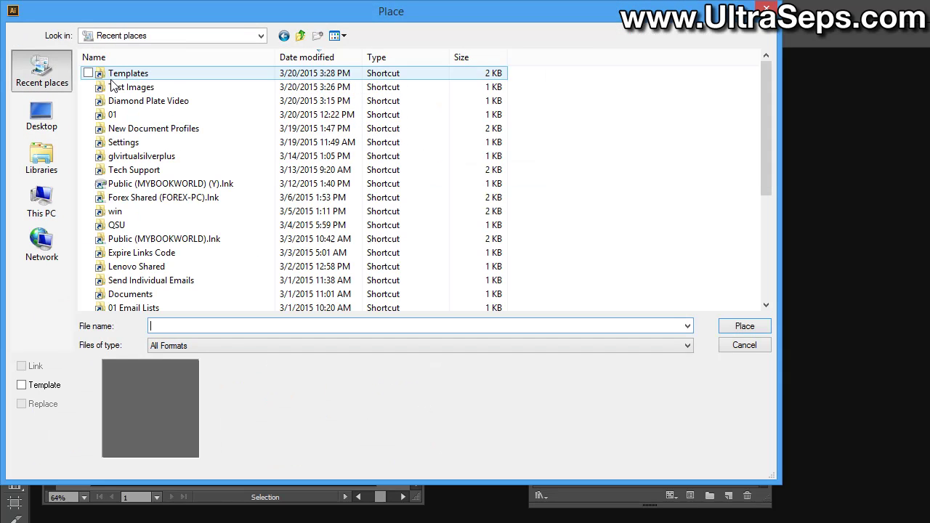
double_click(128, 86)
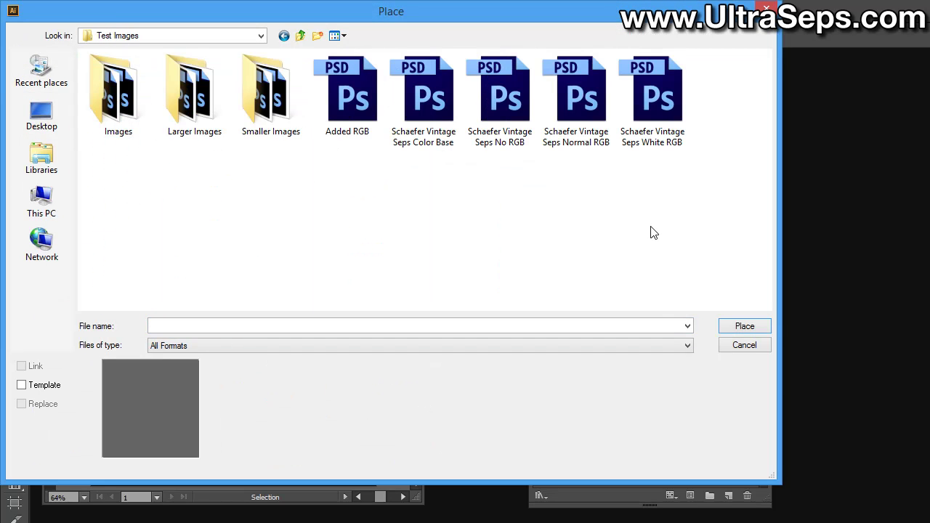
click(574, 110)
double_click(572, 105)
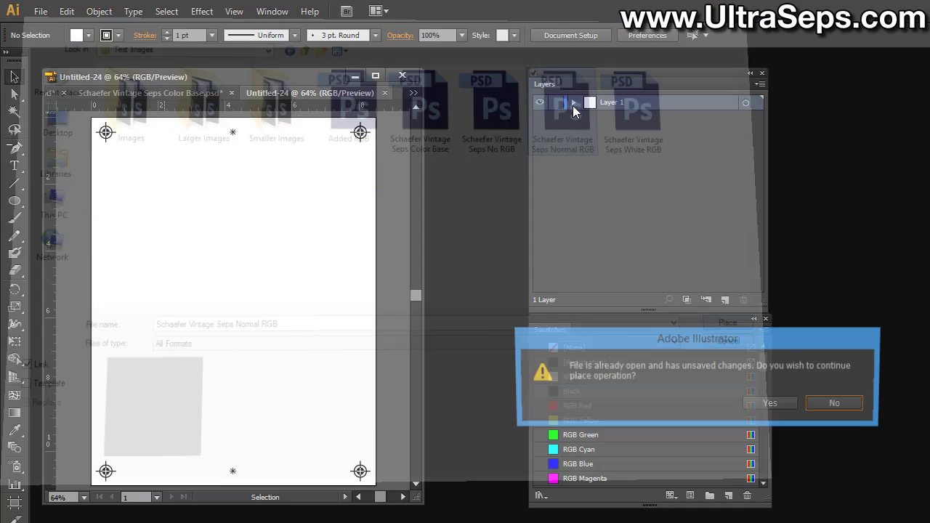
click(793, 405)
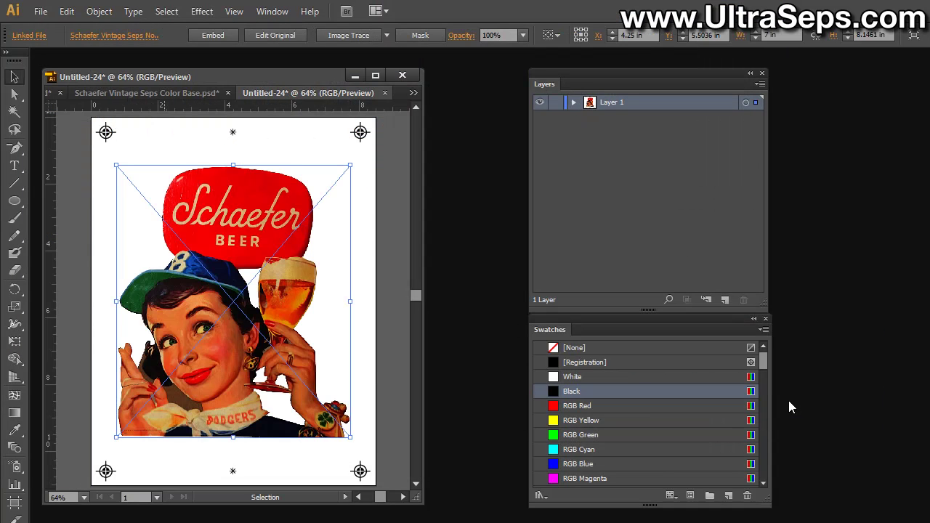
click(275, 448)
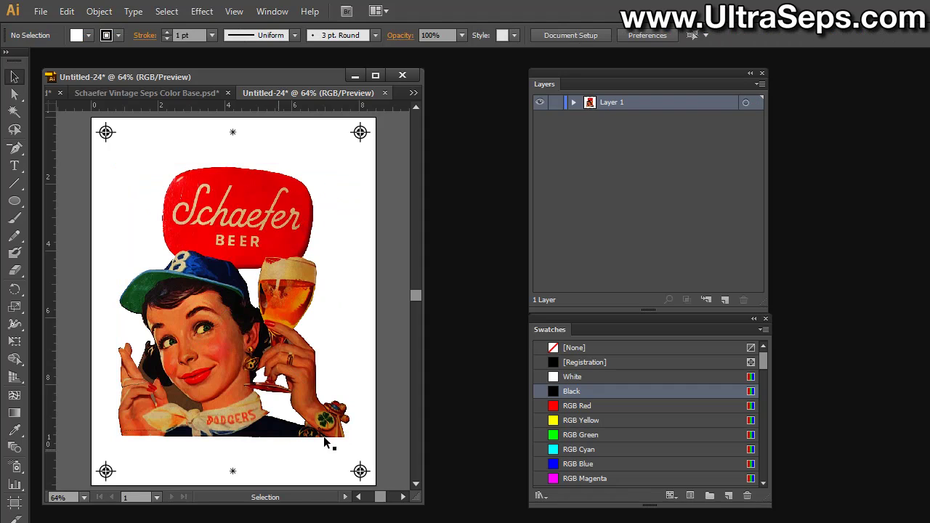
Expand Layer 1 and highlight the entry of the placed Schaefer artwork.
click(574, 102)
click(573, 102)
click(574, 102)
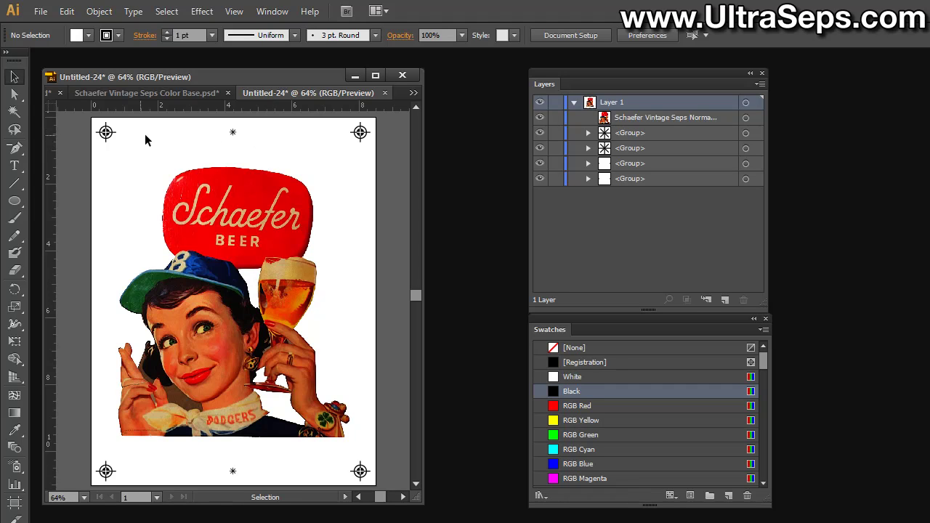
click(686, 120)
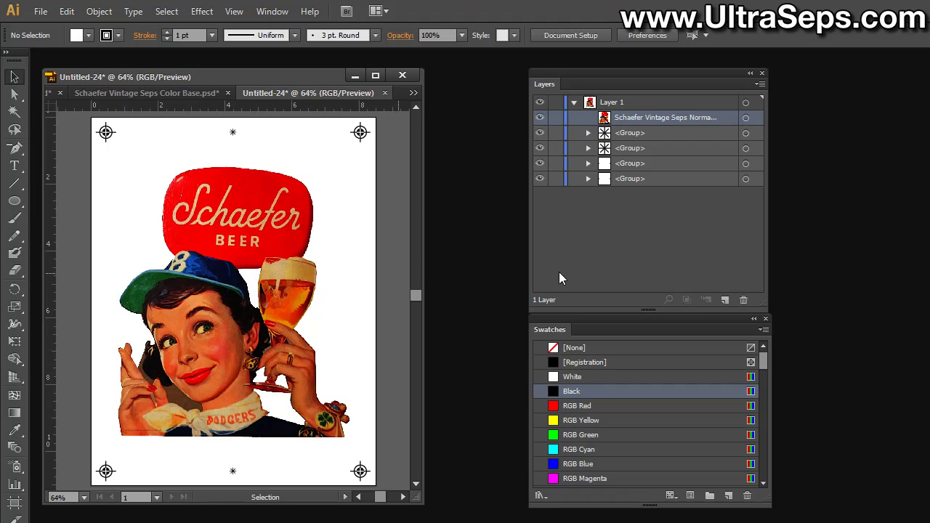
Review the document's spot inks in the print output settings using Separations (Host-Based) mode, and leave without printing.
click(41, 13)
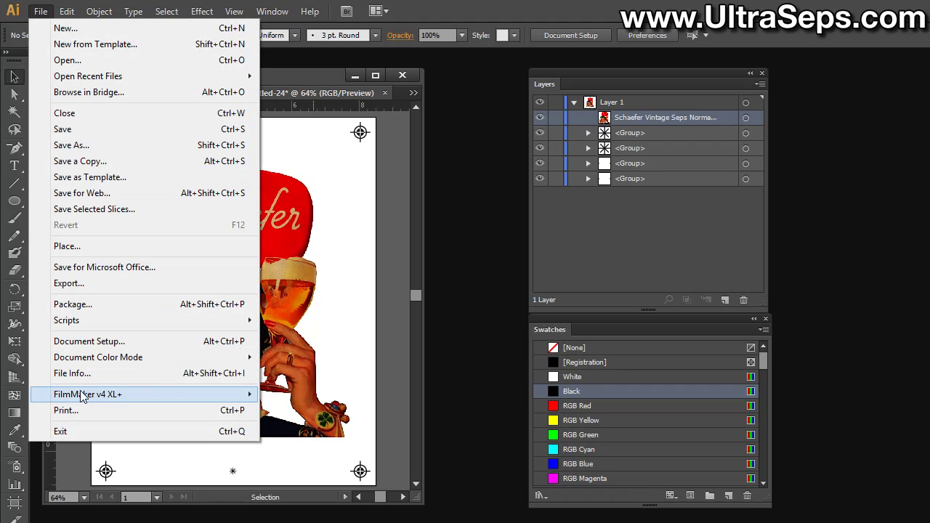
click(75, 411)
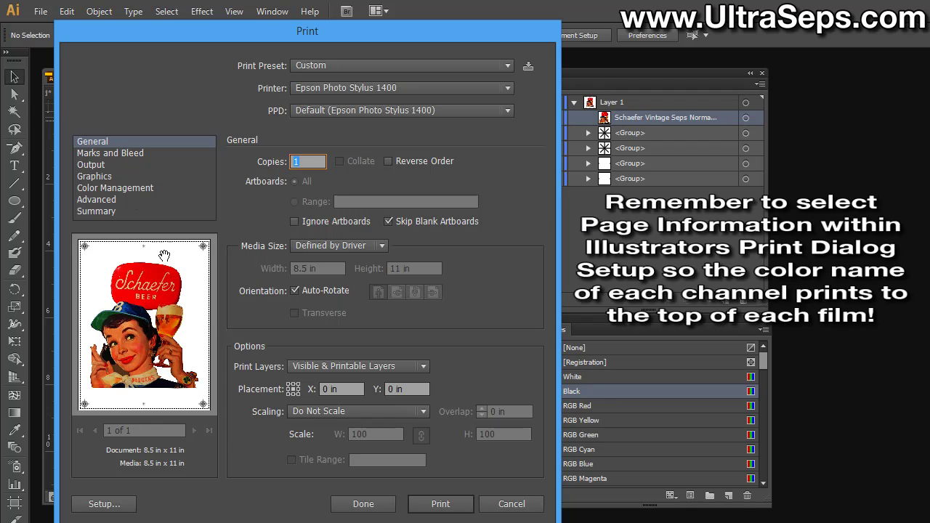
click(108, 164)
click(388, 162)
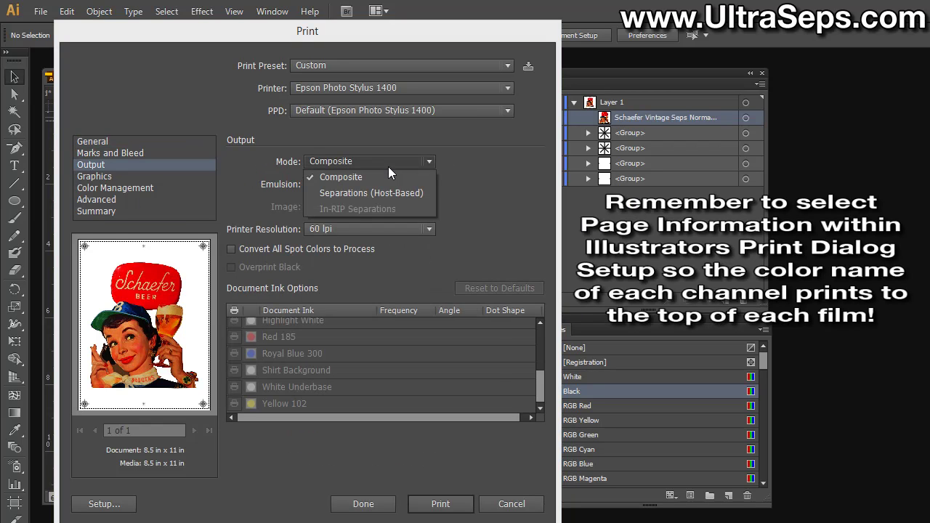
click(388, 191)
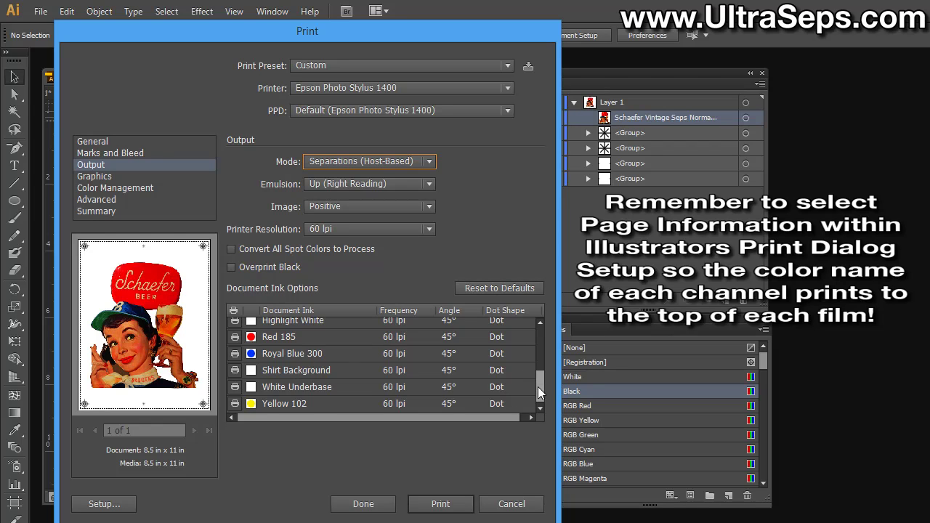
drag(538, 386, 538, 374)
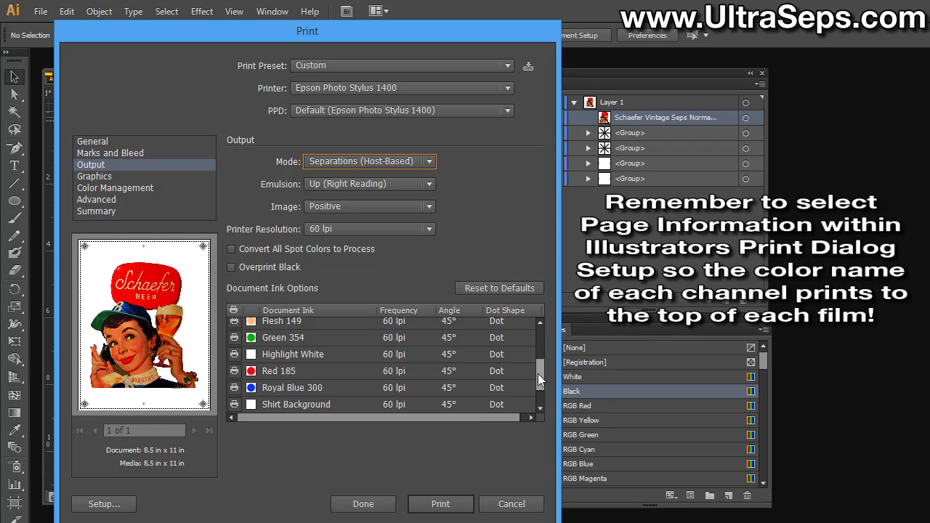
click(500, 509)
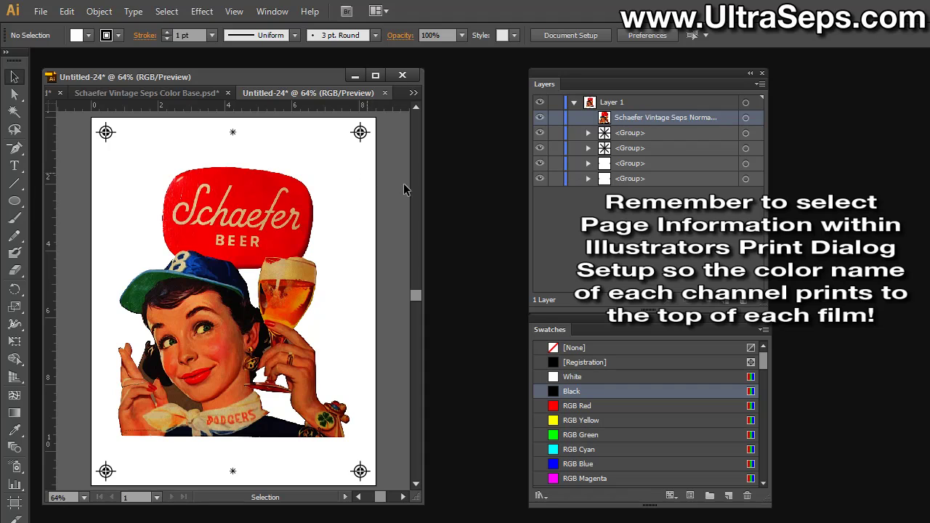
click(574, 103)
click(574, 103)
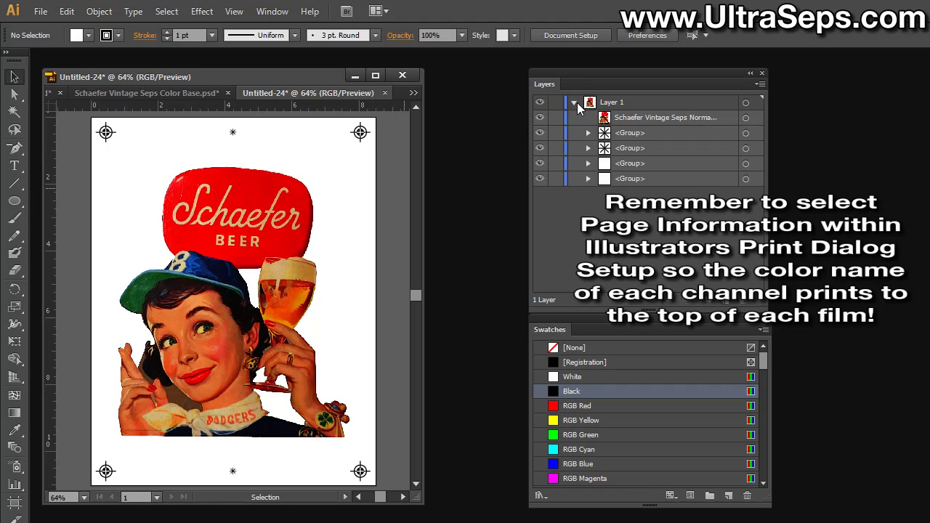